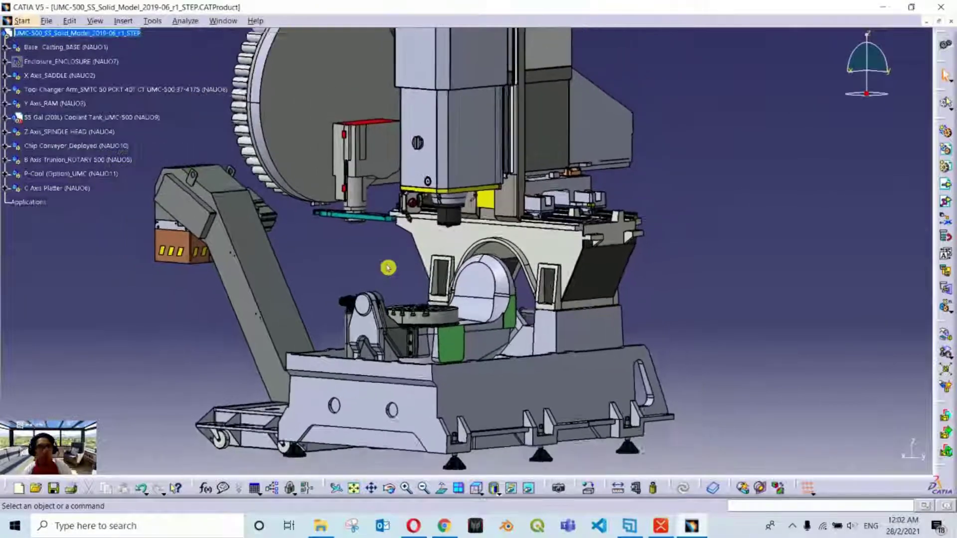
scroll(388, 268, up, 4)
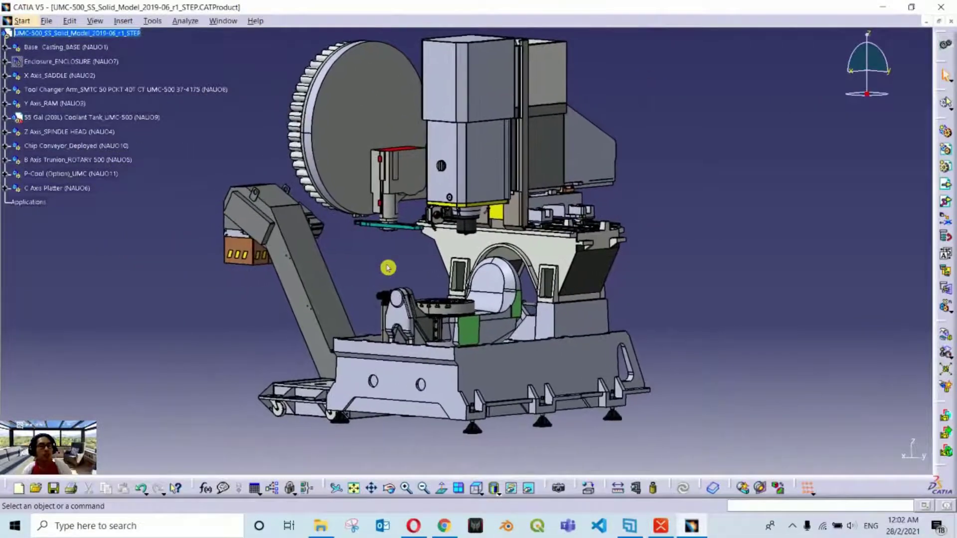
scroll(387, 268, down, 1)
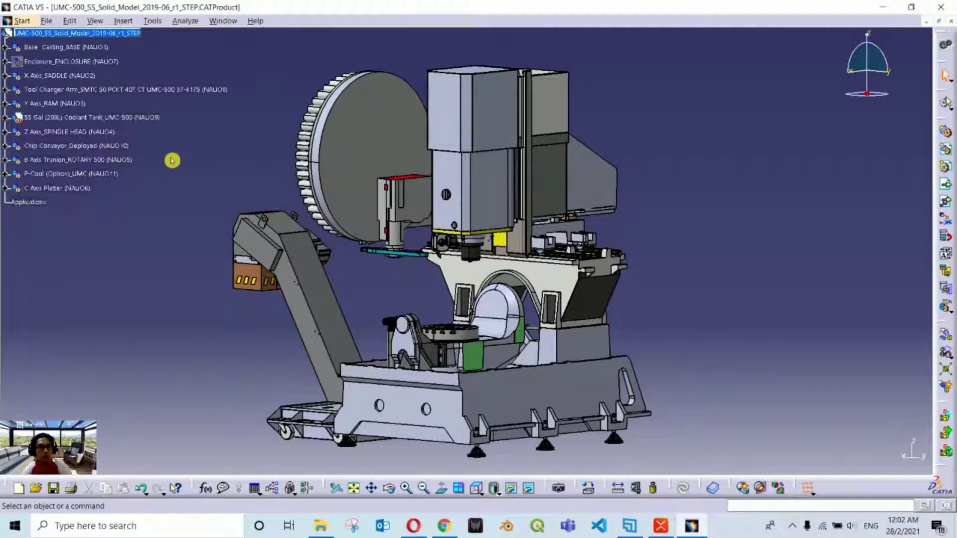
click(77, 34)
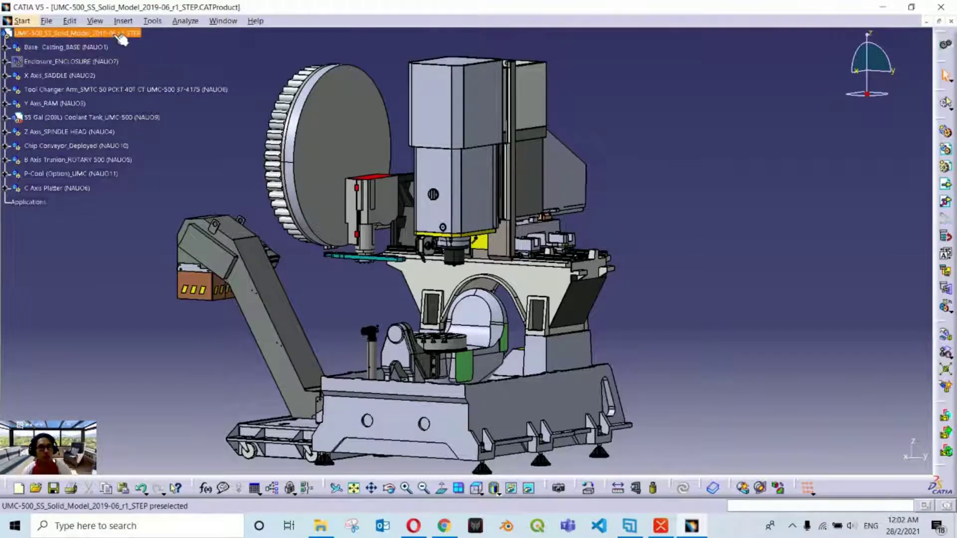
right_click(114, 38)
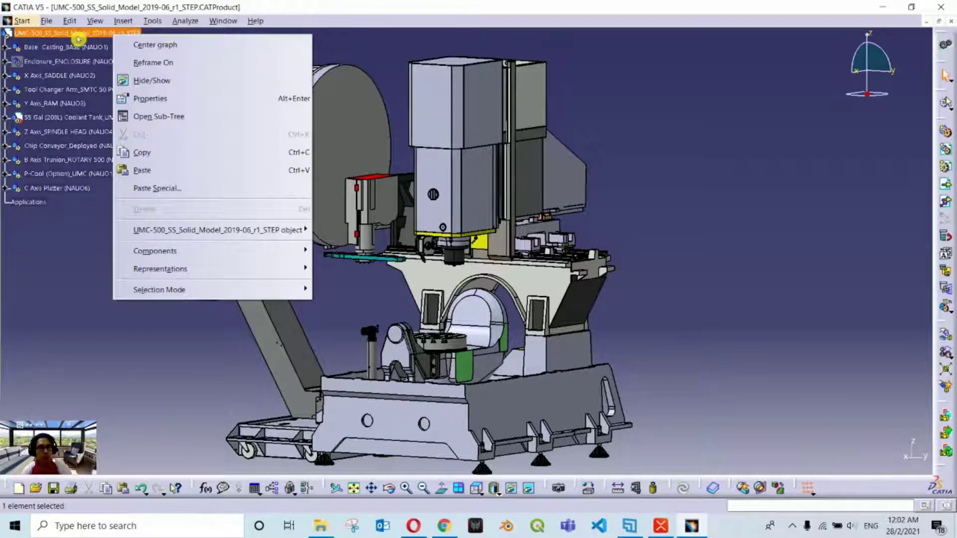
right_click(89, 39)
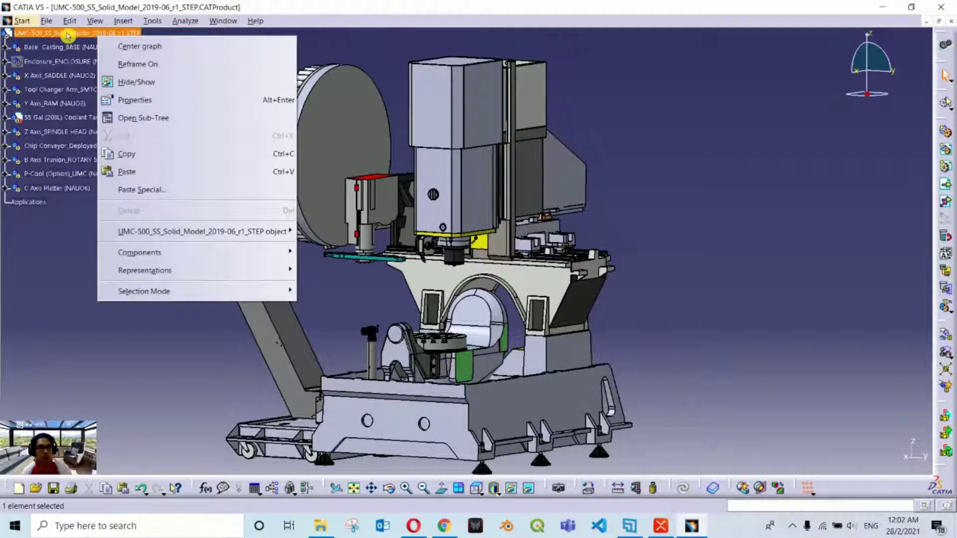
mouse_move(233, 255)
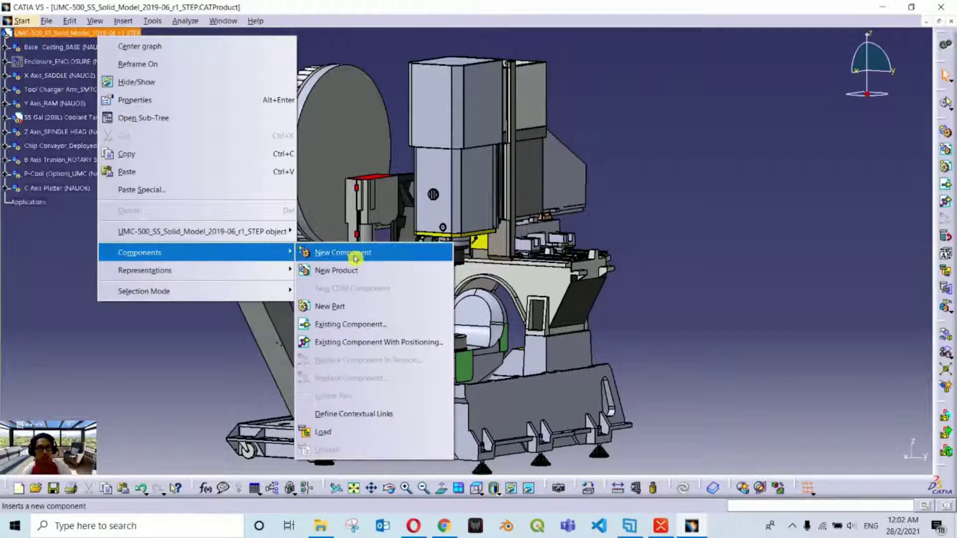
click(63, 243)
click(205, 47)
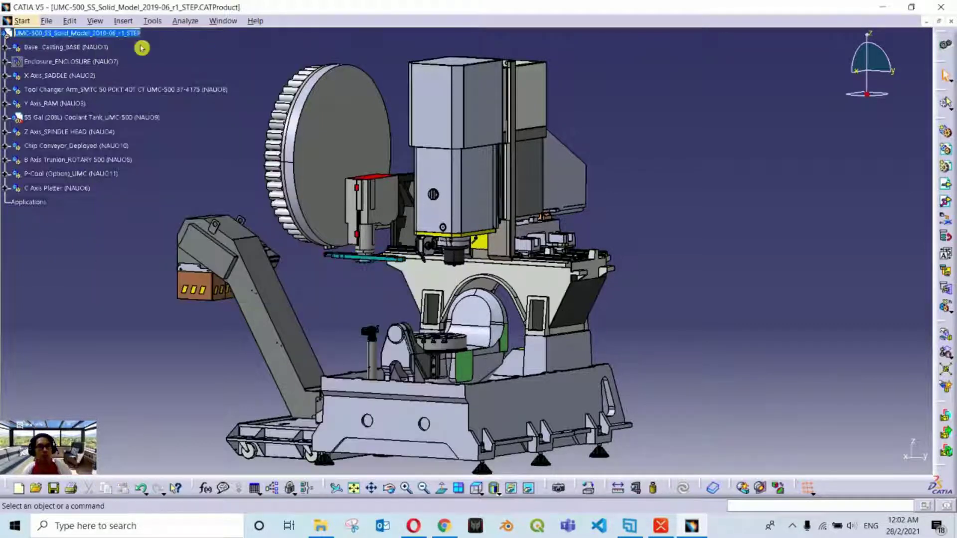
Insert a new empty component under the top-level UMC-500 product.
click(124, 21)
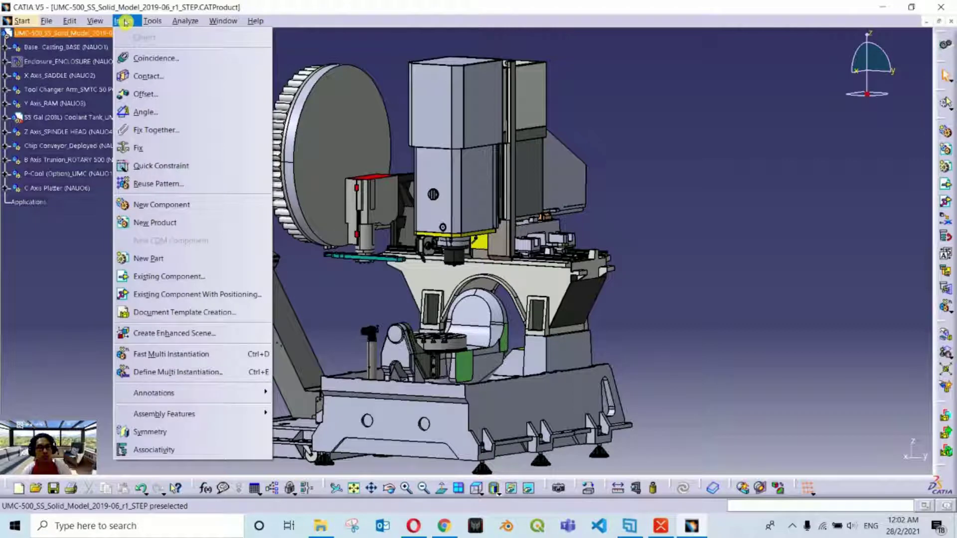
click(161, 204)
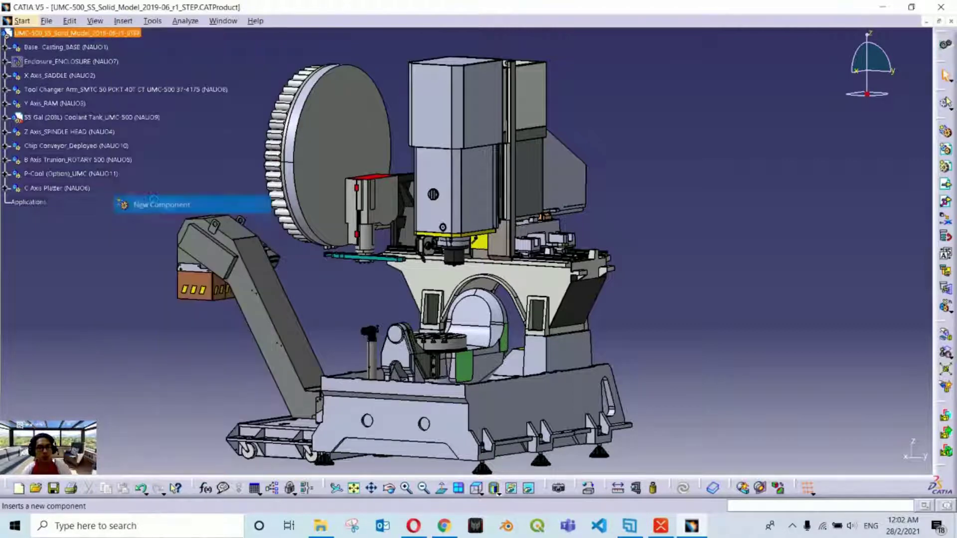
click(94, 36)
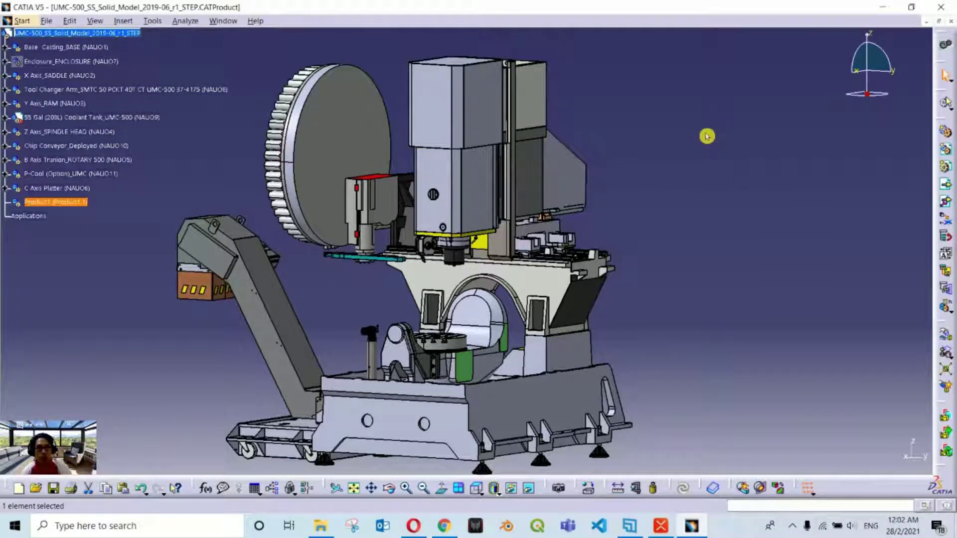
click(704, 133)
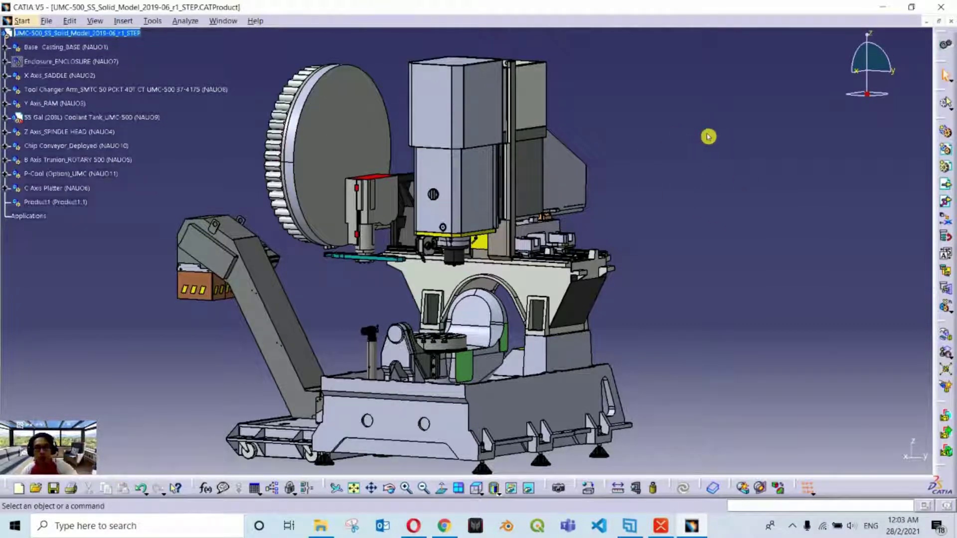
Delete the newly inserted empty component at the end of the product tree.
right_click(116, 35)
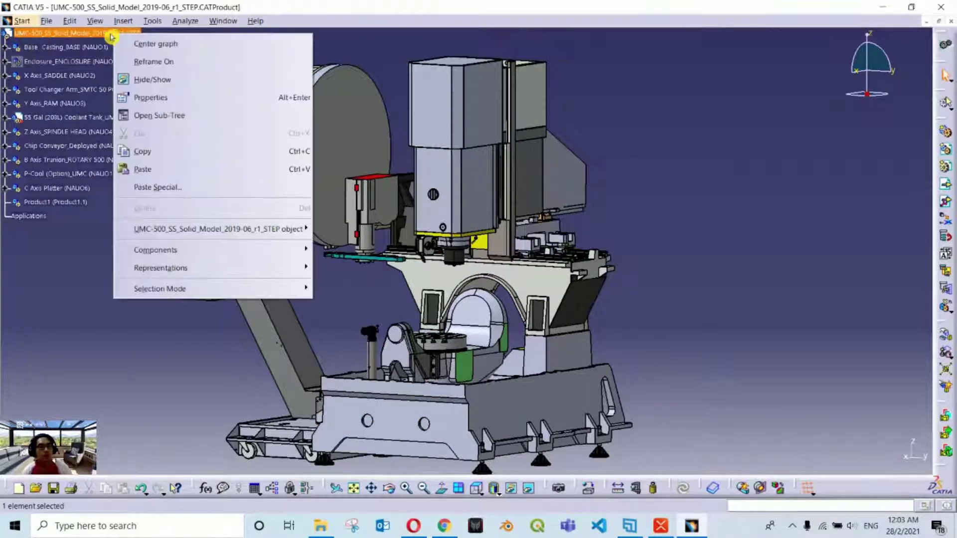
click(60, 269)
right_click(64, 205)
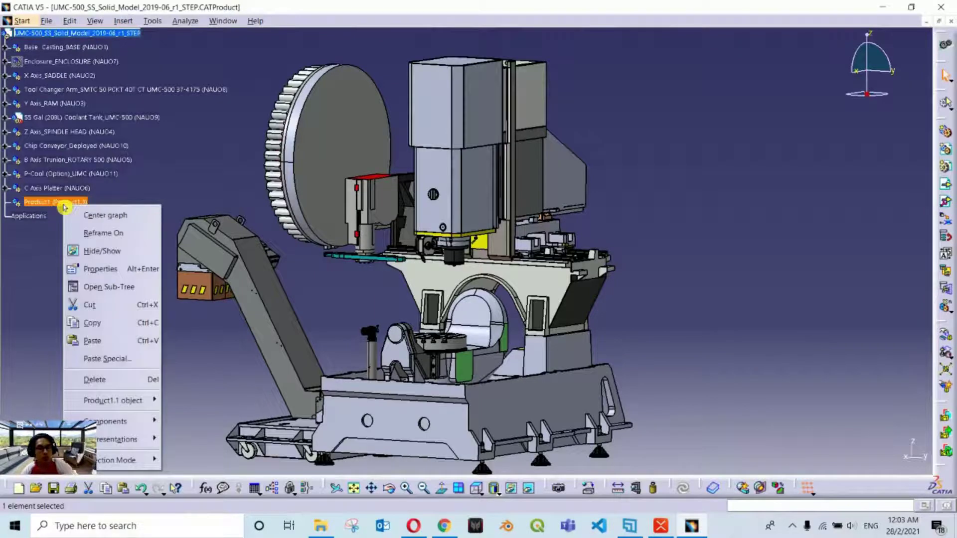
key(Delete)
Add a new component to the UMC-500 root assembly.
right_click(106, 36)
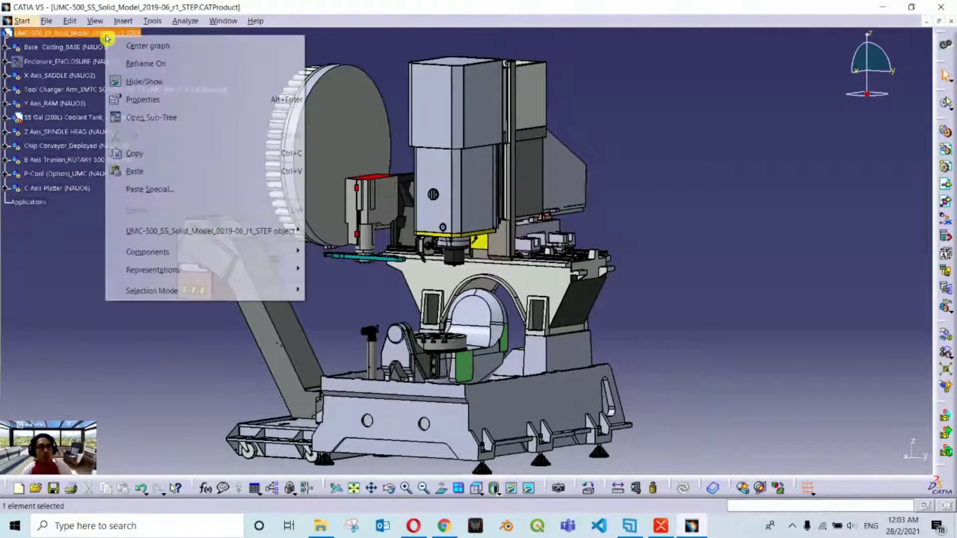
click(199, 258)
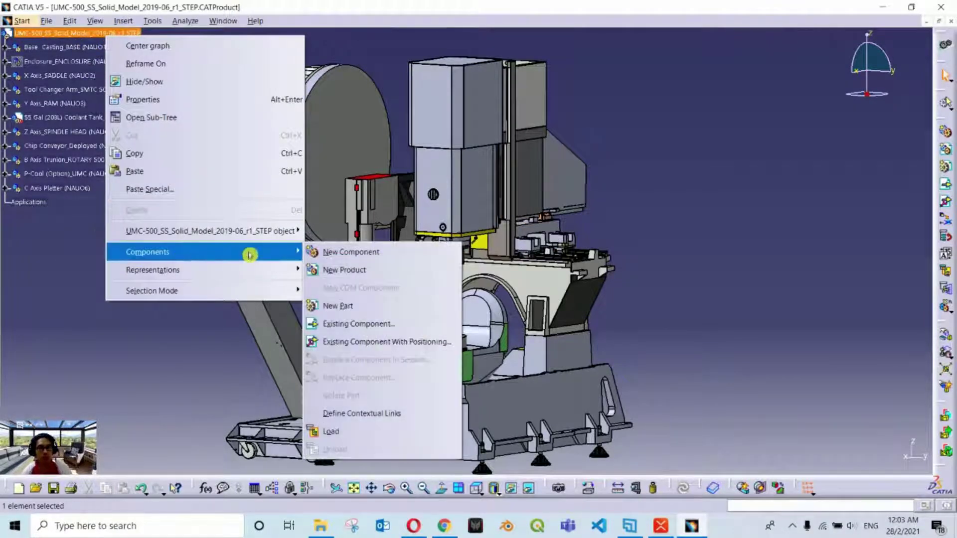
click(405, 256)
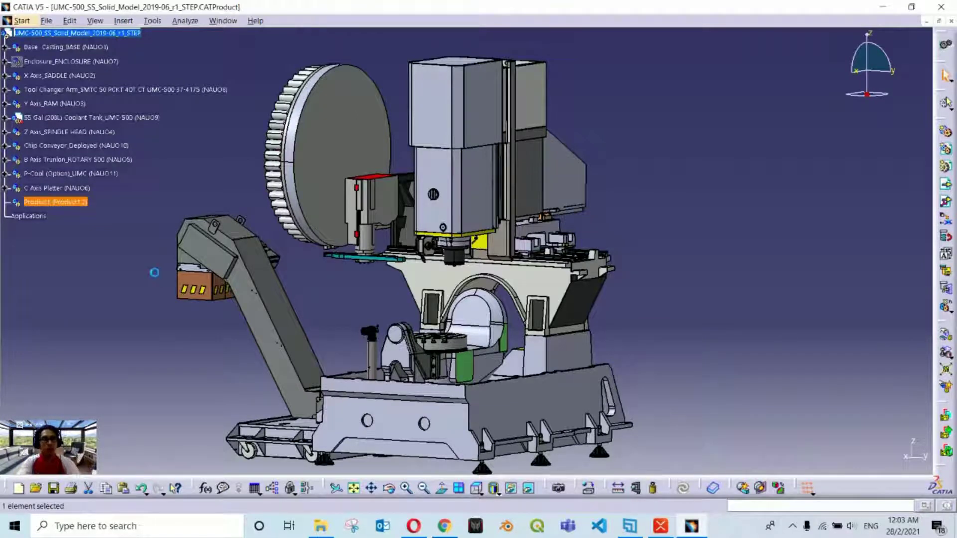
key(alt+Return)
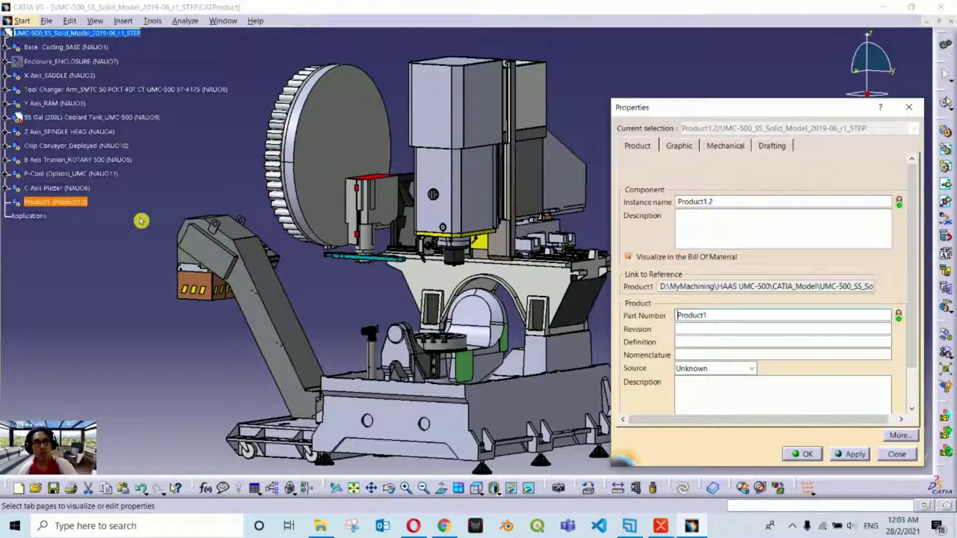
click(913, 109)
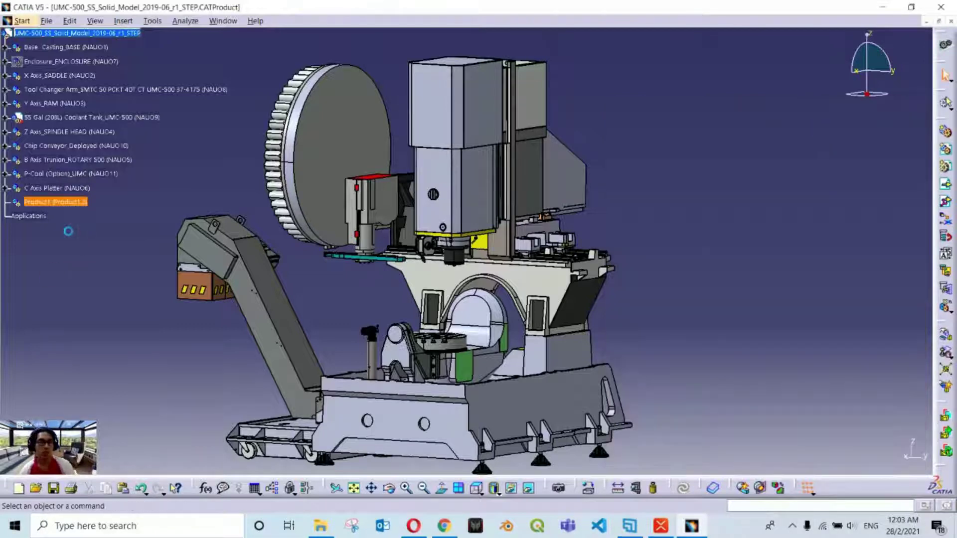
right_click(58, 204)
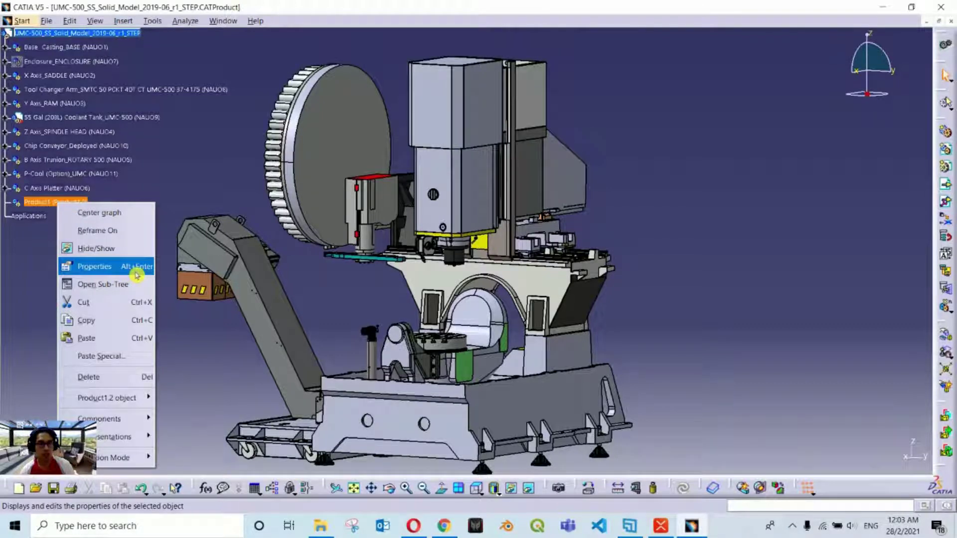
click(114, 265)
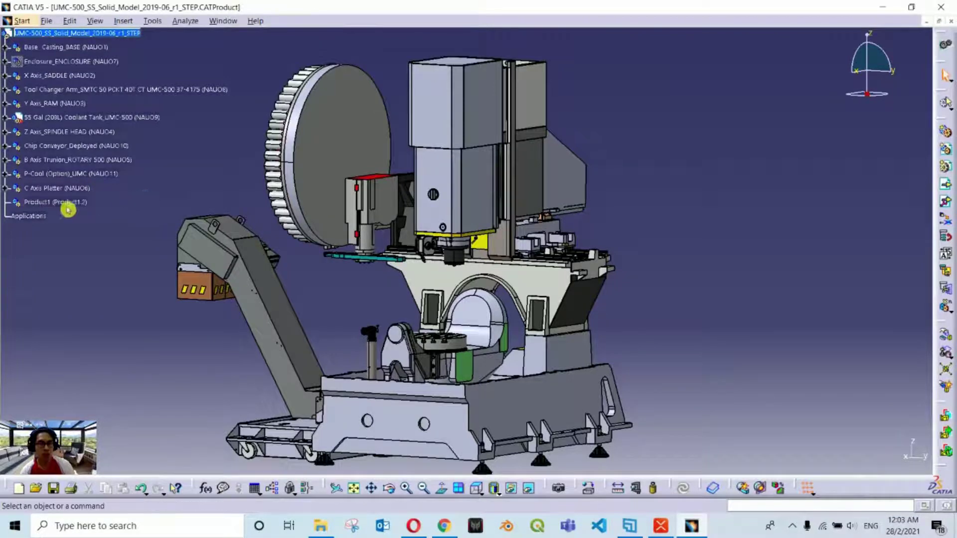
click(157, 200)
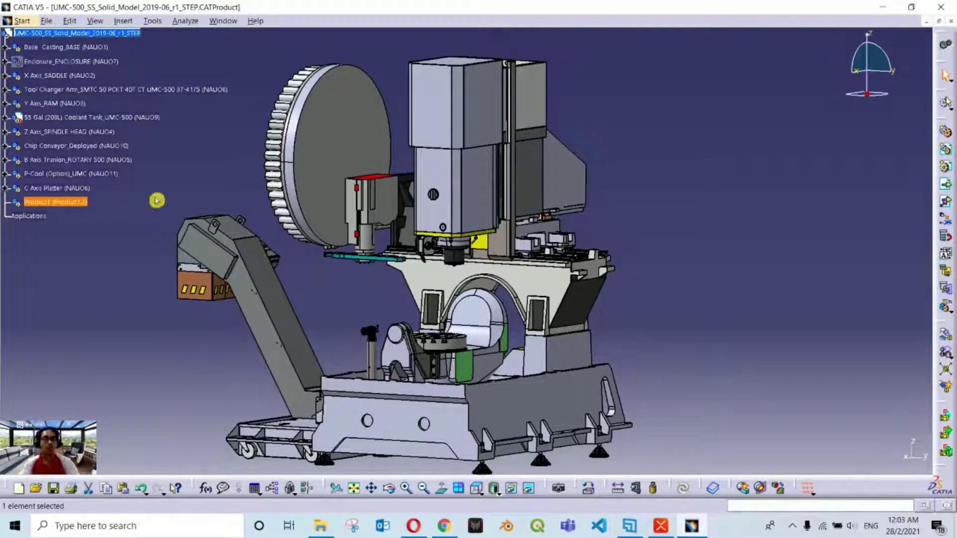
Set the new component's part number to Fix_Component and its instance name to Fix_Component.1.
key(alt+Return)
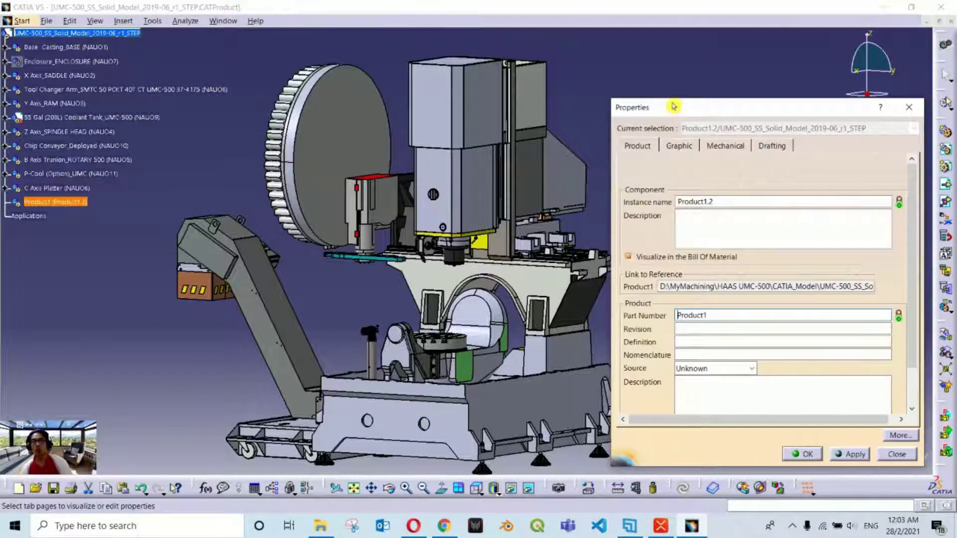
double_click(692, 315)
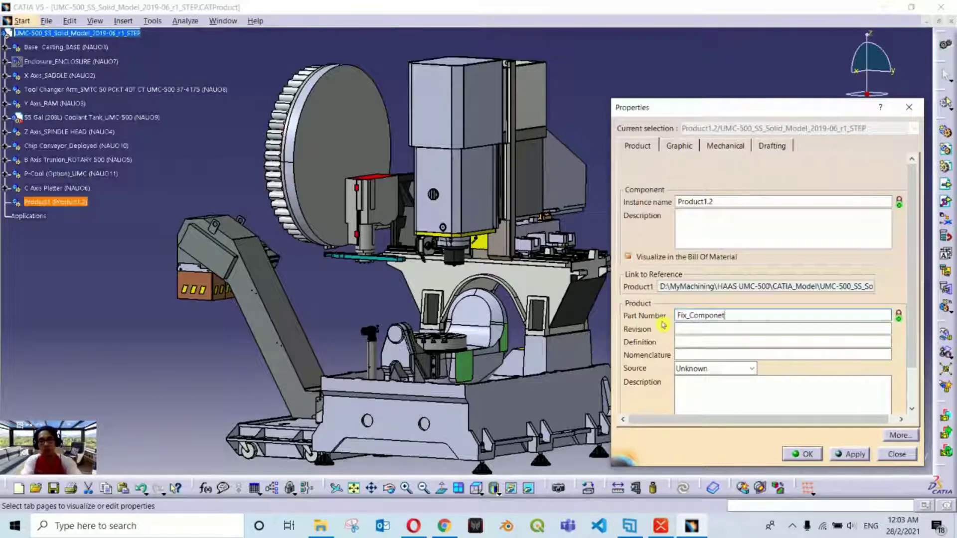
key(ctrl+a)
key(ctrl+c)
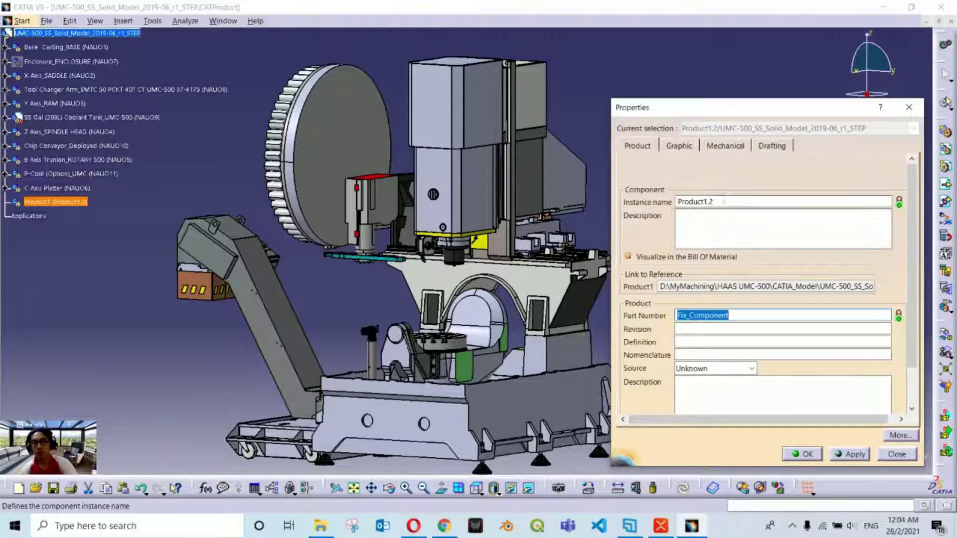
double_click(695, 201)
key(ctrl+v)
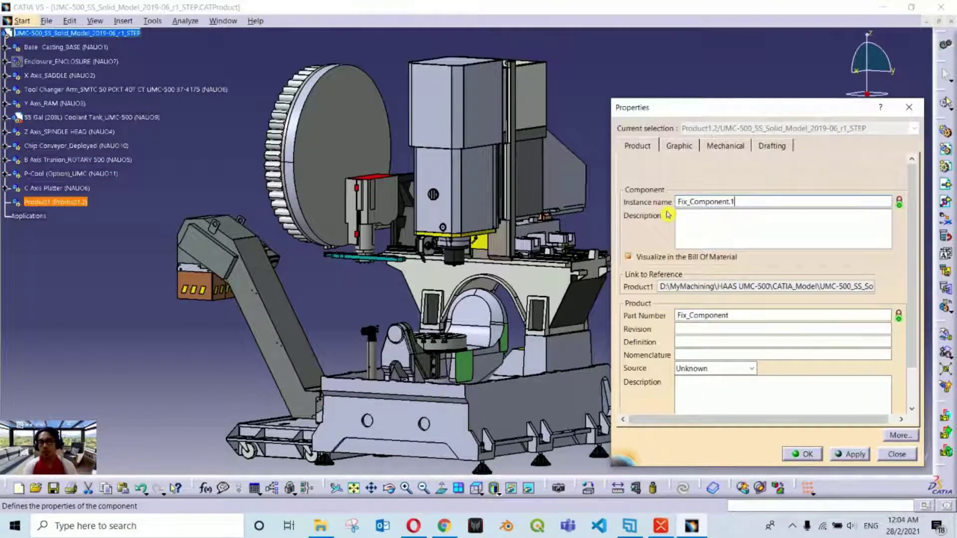
click(803, 454)
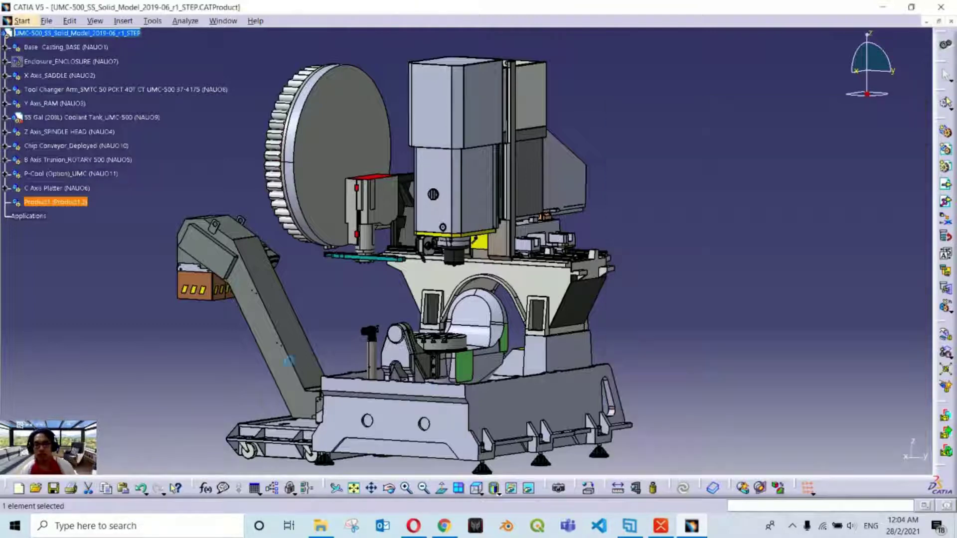
click(78, 268)
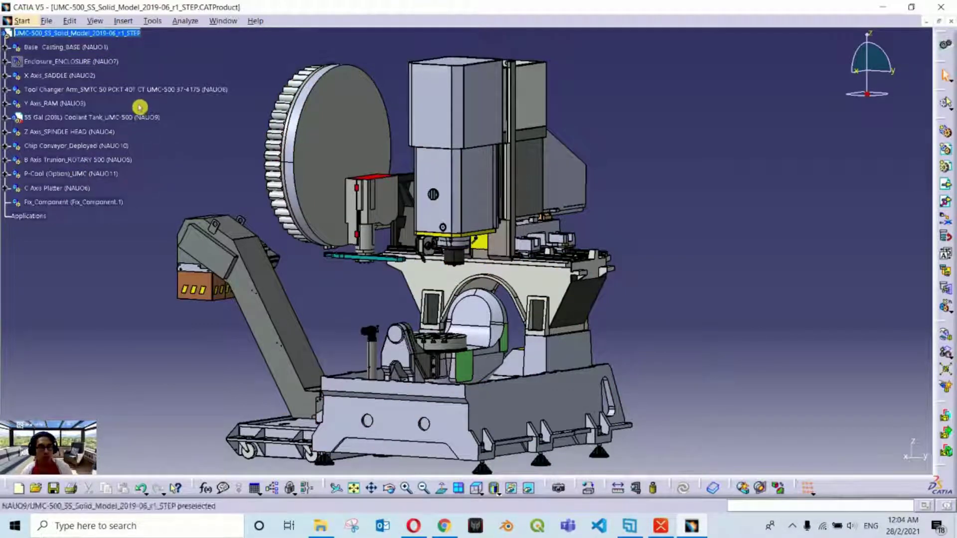
Move the Enclosure_ENCLOSURE and Base Casting_BASE products from the root assembly into Fix_Component.
click(61, 63)
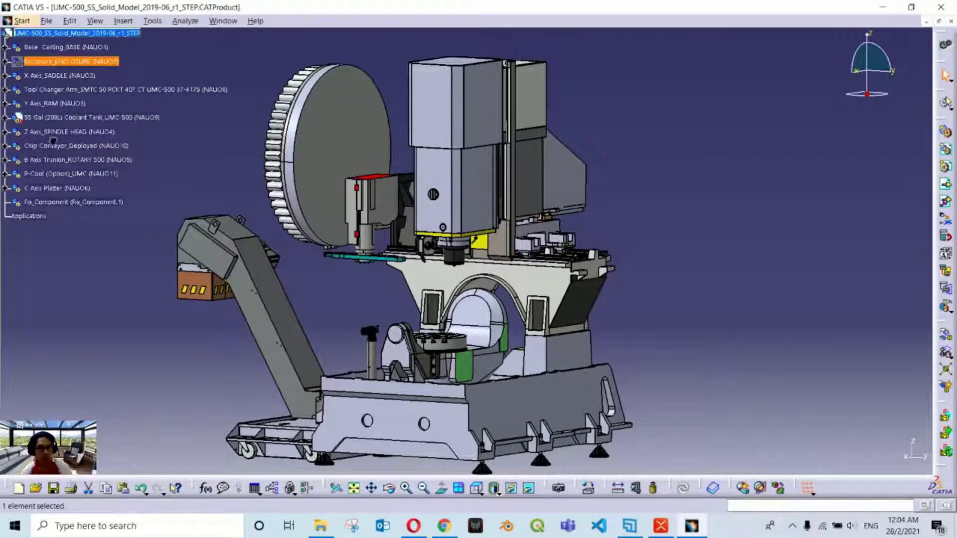
key(Delete)
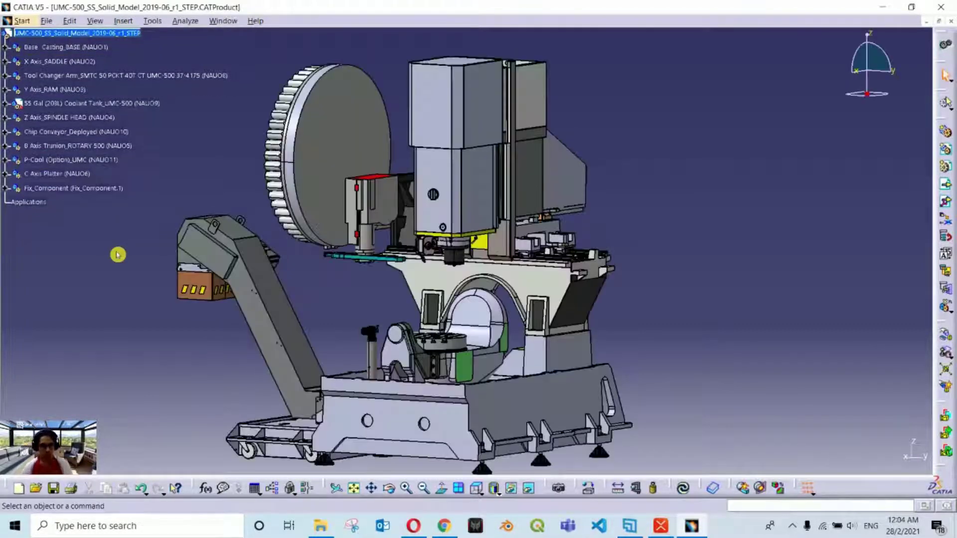
click(6, 189)
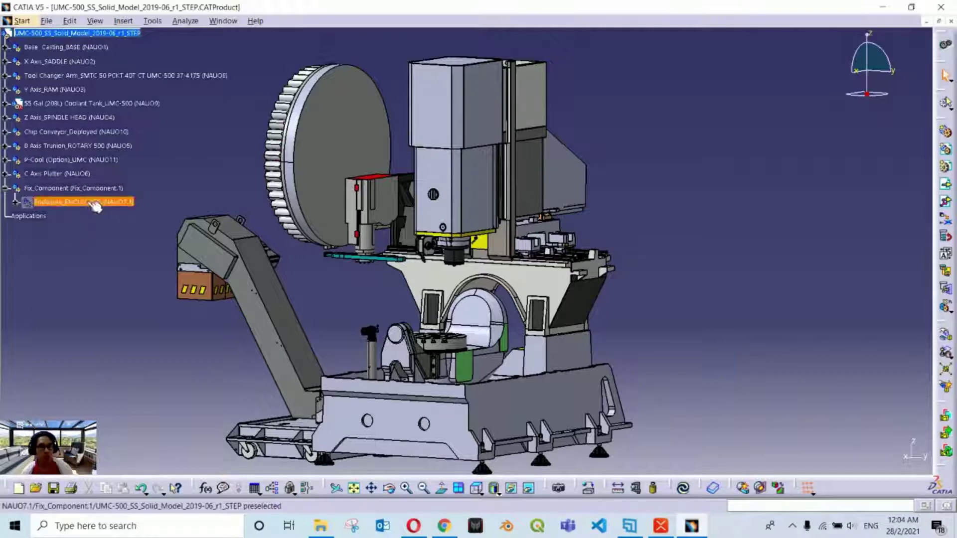
click(90, 47)
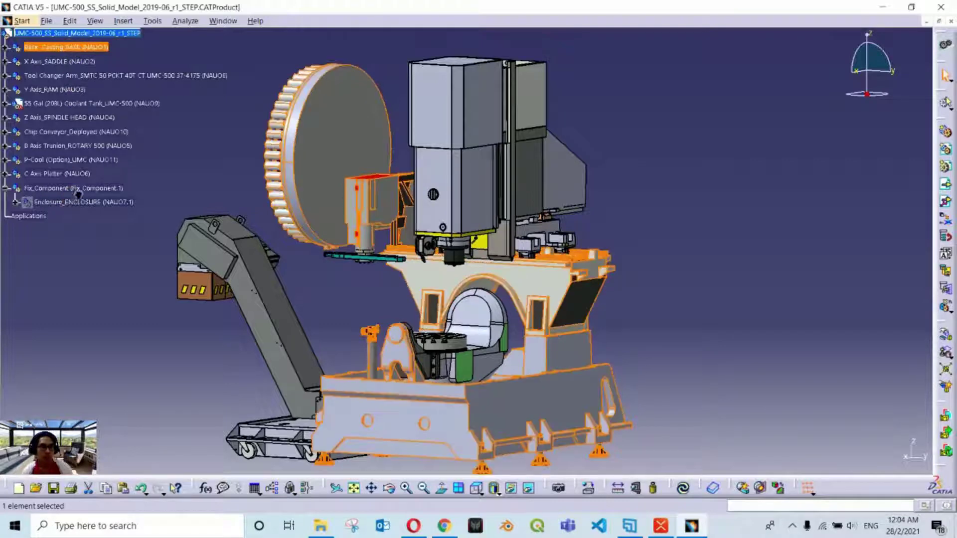
drag(67, 195, 67, 188)
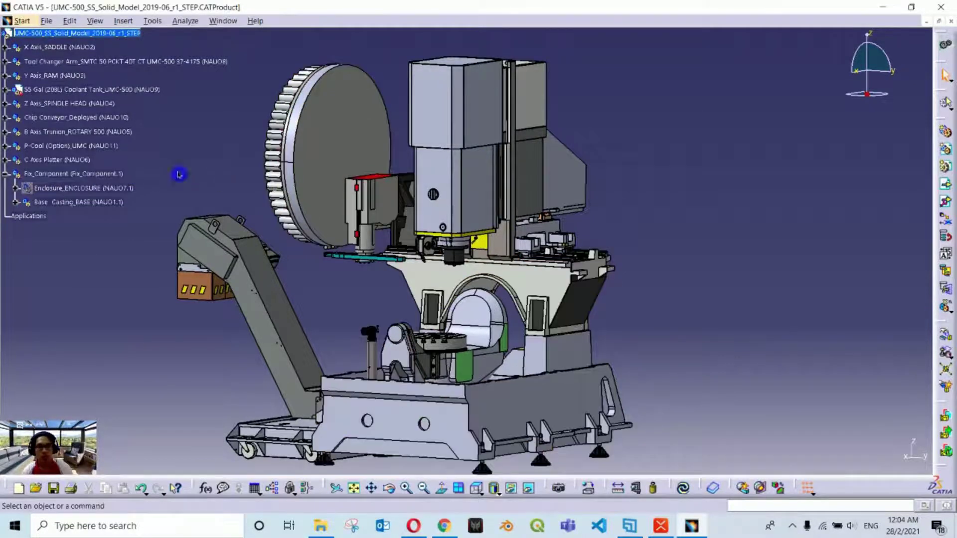
Hide Fix_Component with its enclosure and base casting, and inspect the remaining machine components.
right_click(56, 178)
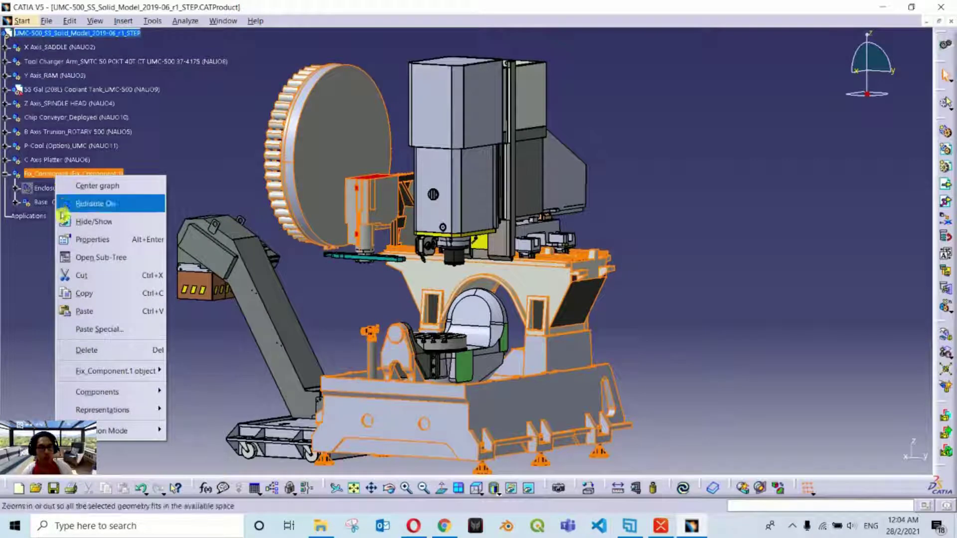
click(99, 227)
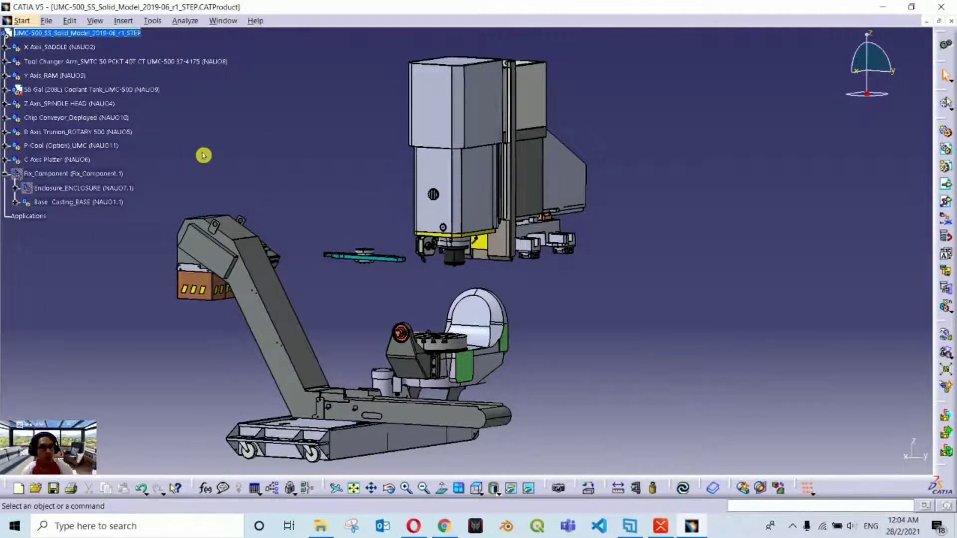
middle_drag(203, 156, 207, 154)
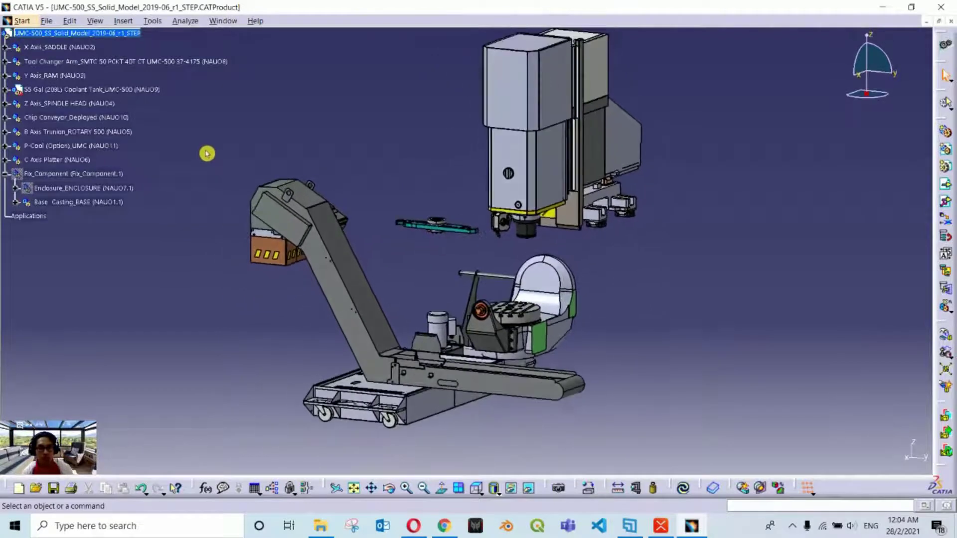
Move the Tool Changer Arm_SMTC 50 PCKT 40T CT UMC-500 product from the root assembly into Fix_Component.
click(217, 155)
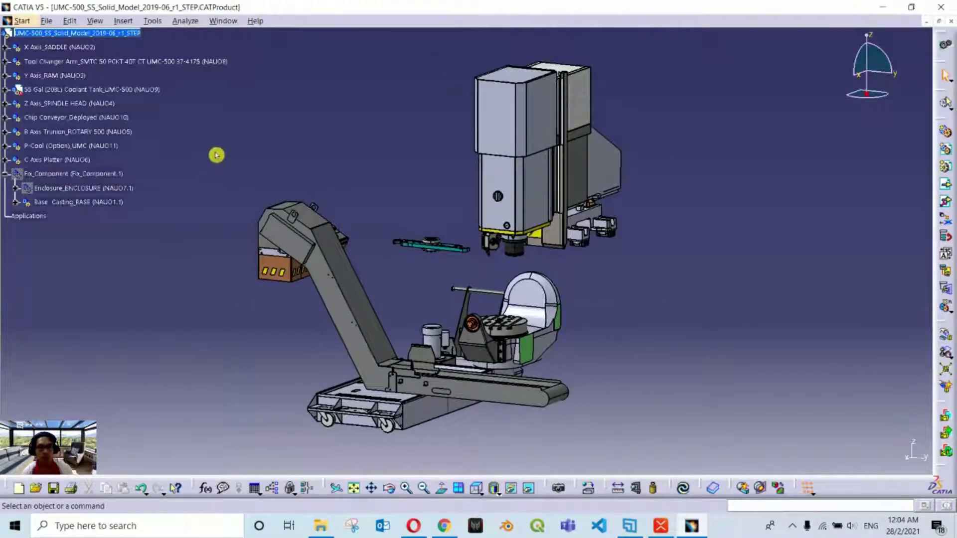
click(75, 49)
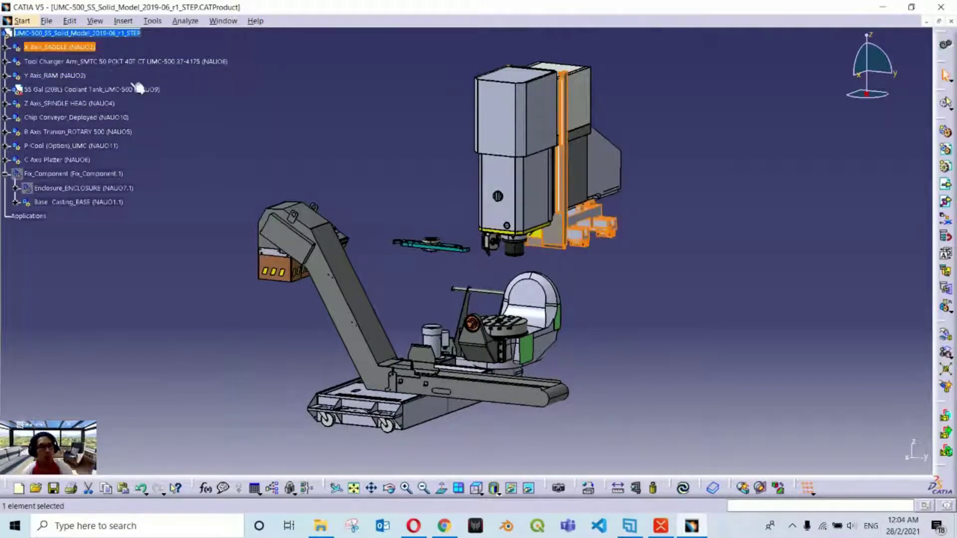
click(102, 61)
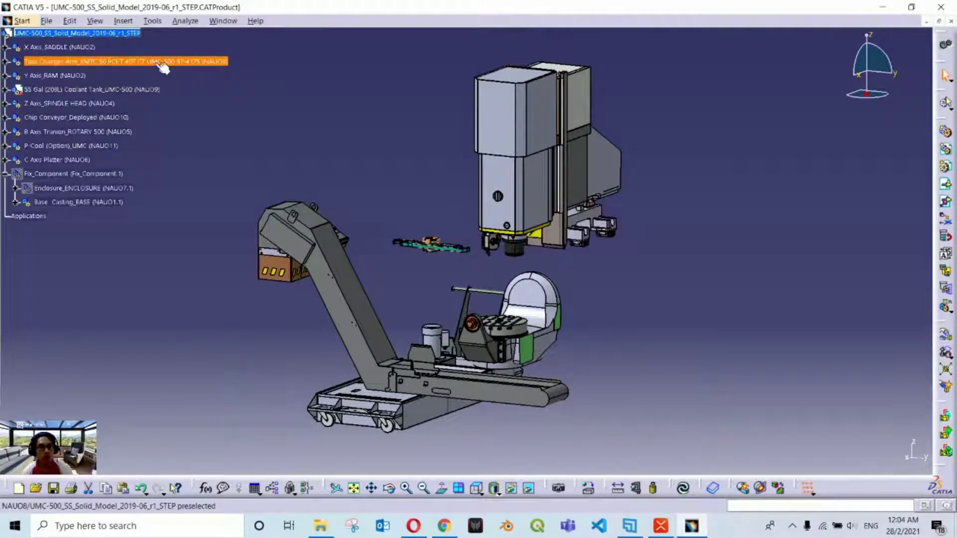
click(101, 63)
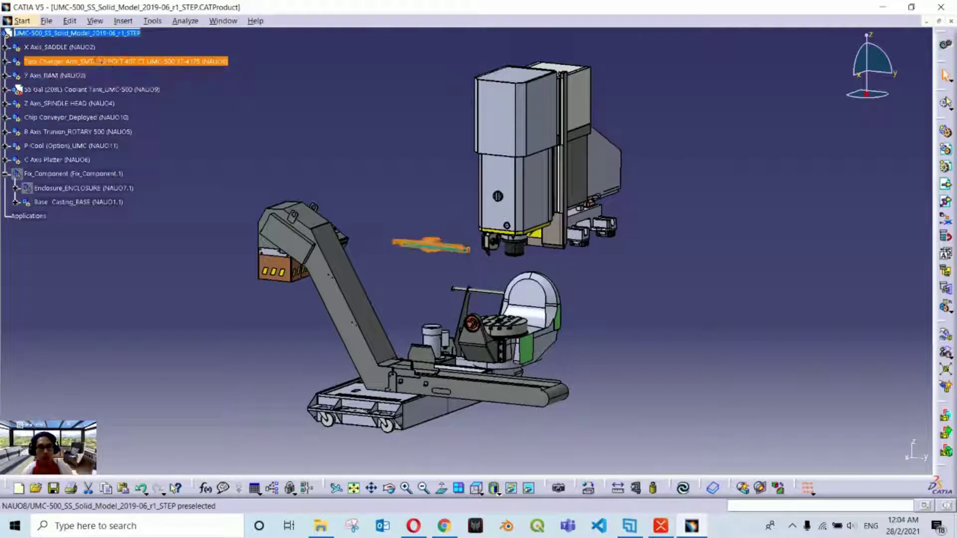
drag(99, 71, 74, 175)
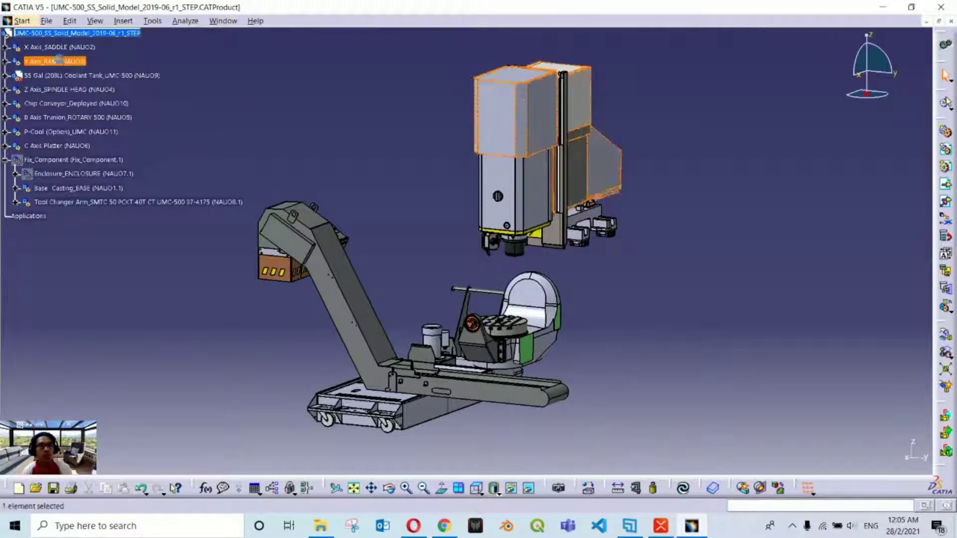
Move the 55 Gal (208L) Coolant Tank_UMC-500 and Chip Conveyor_Deployed products from the root assembly into Fix_Component.
click(120, 76)
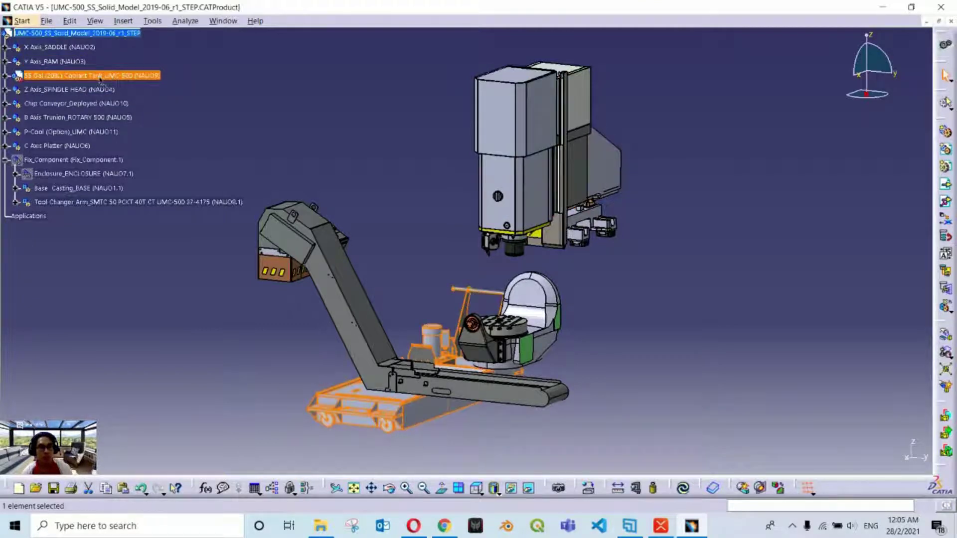
drag(100, 79, 80, 164)
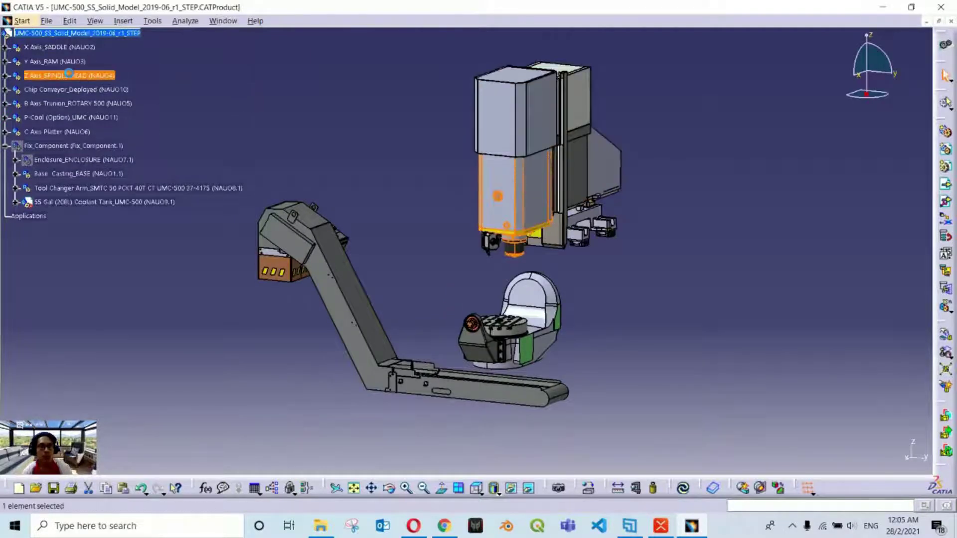
drag(76, 93, 70, 145)
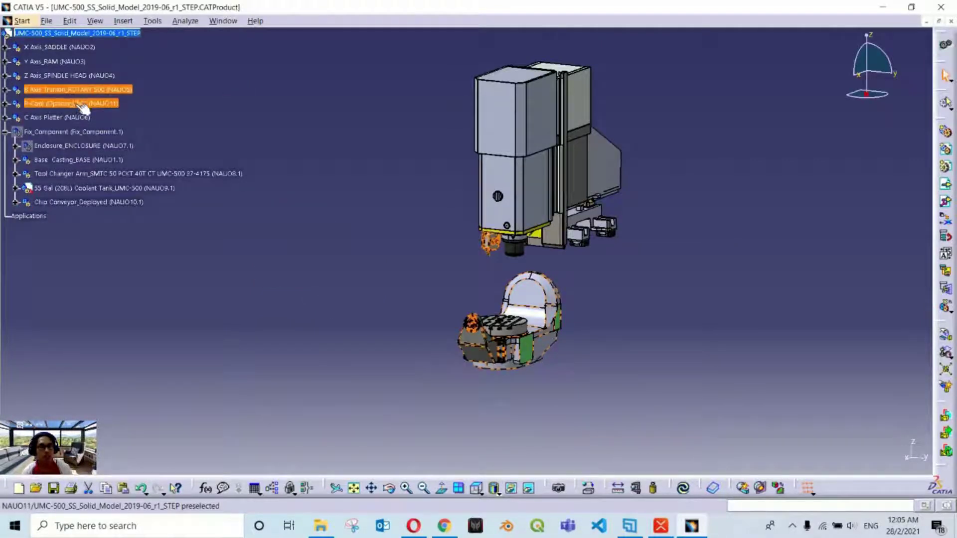
click(82, 106)
click(295, 112)
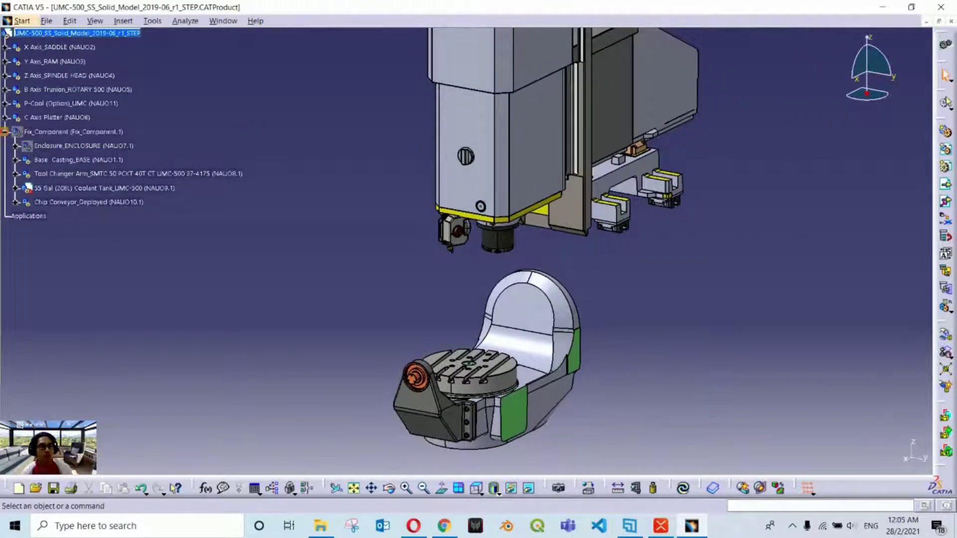
Show Fix_Component again and highlight it to review its grouped products in the whole machine.
click(5, 131)
click(5, 132)
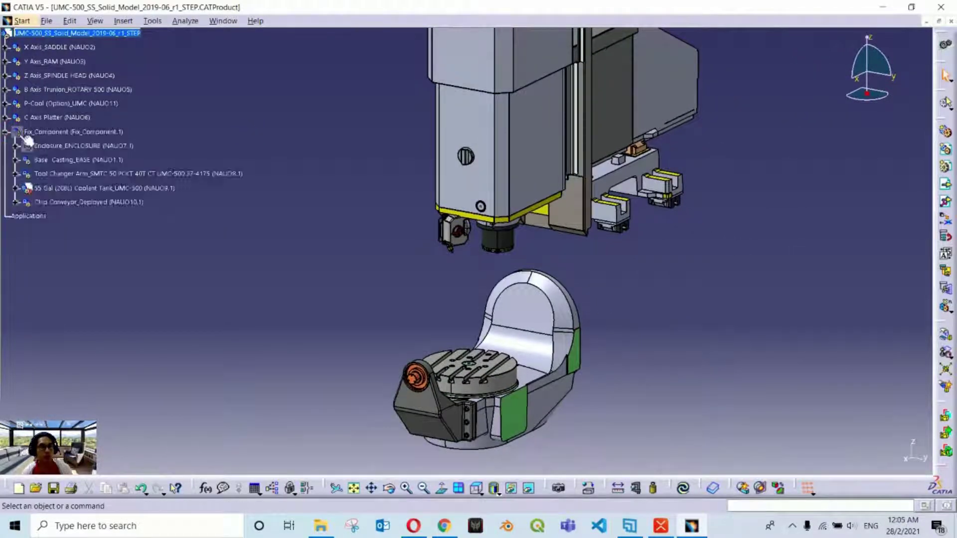
right_click(61, 132)
click(86, 164)
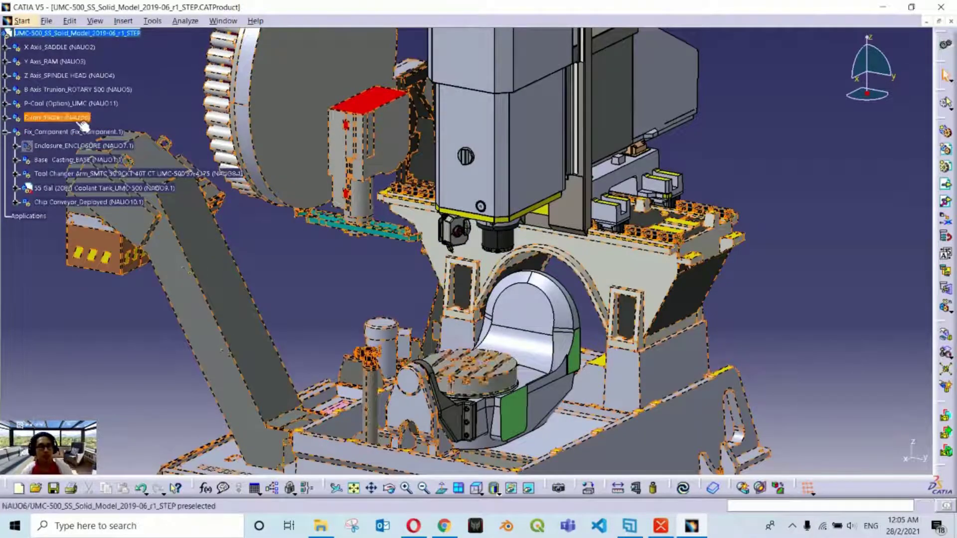
click(65, 132)
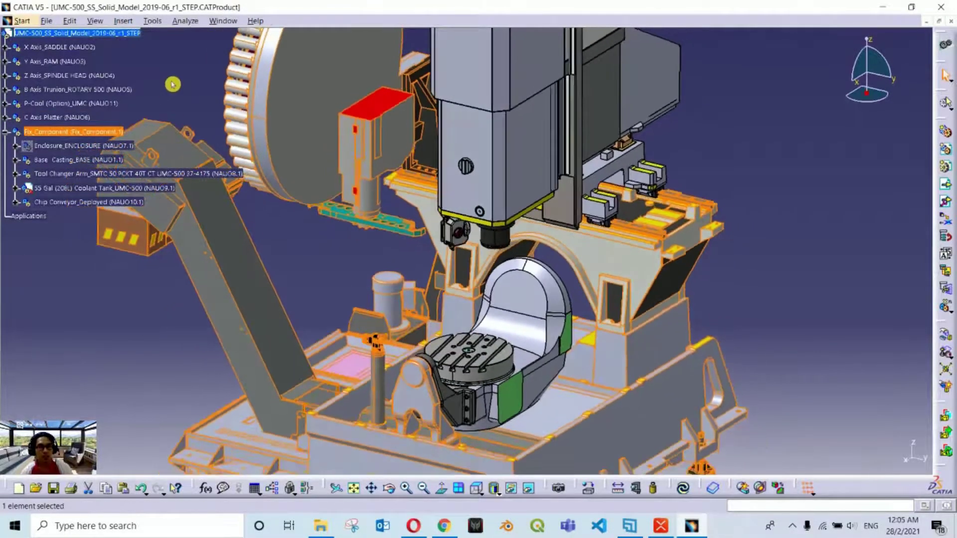
scroll(172, 85, down, 5)
middle_drag(188, 91, 201, 101)
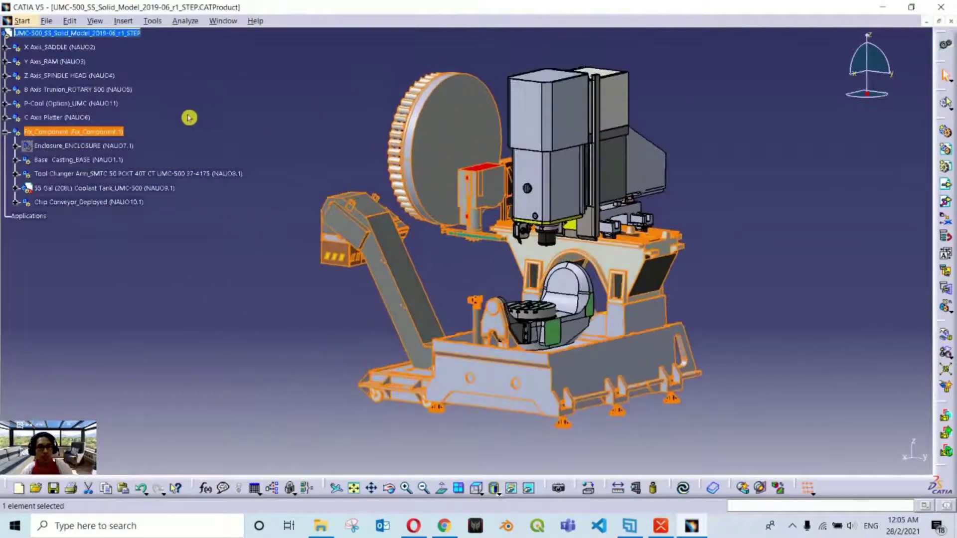
click(188, 117)
right_click(75, 133)
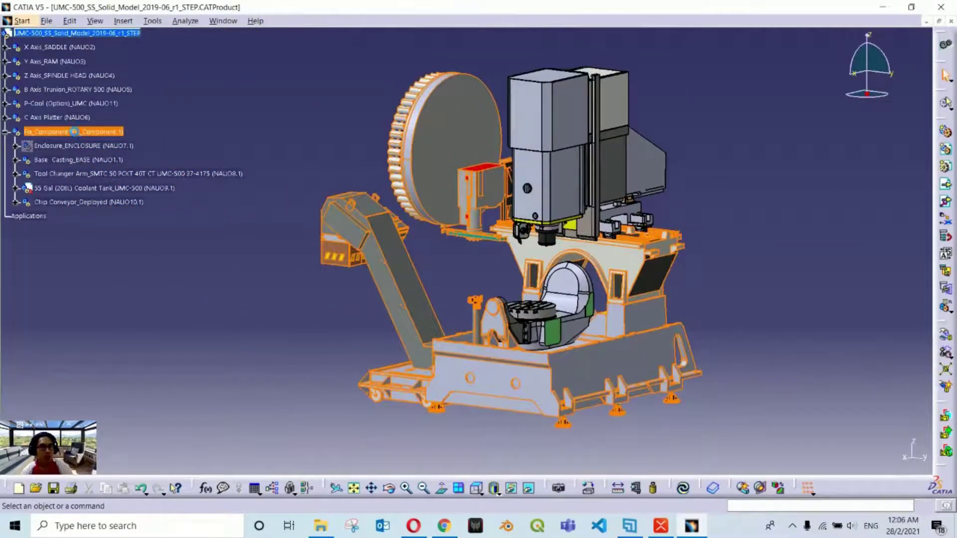
click(180, 114)
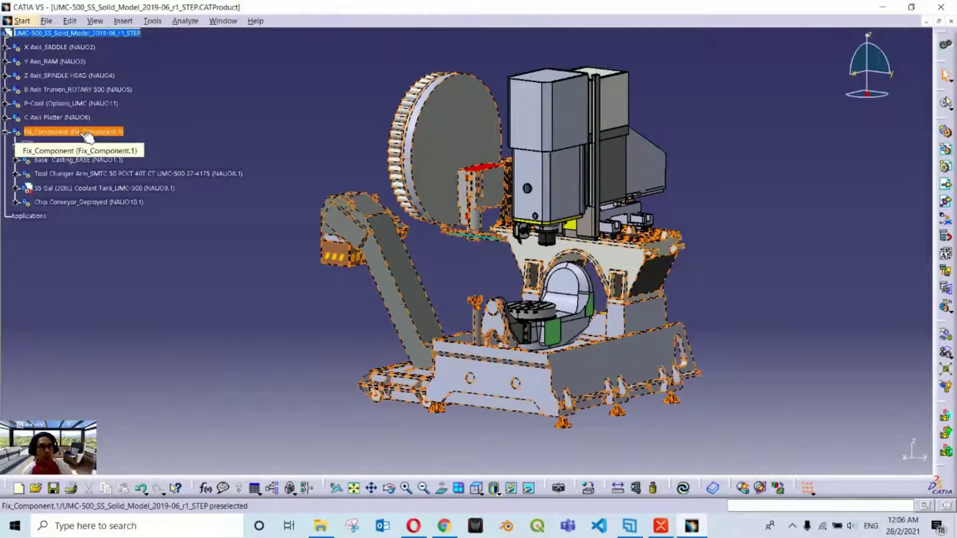
click(203, 114)
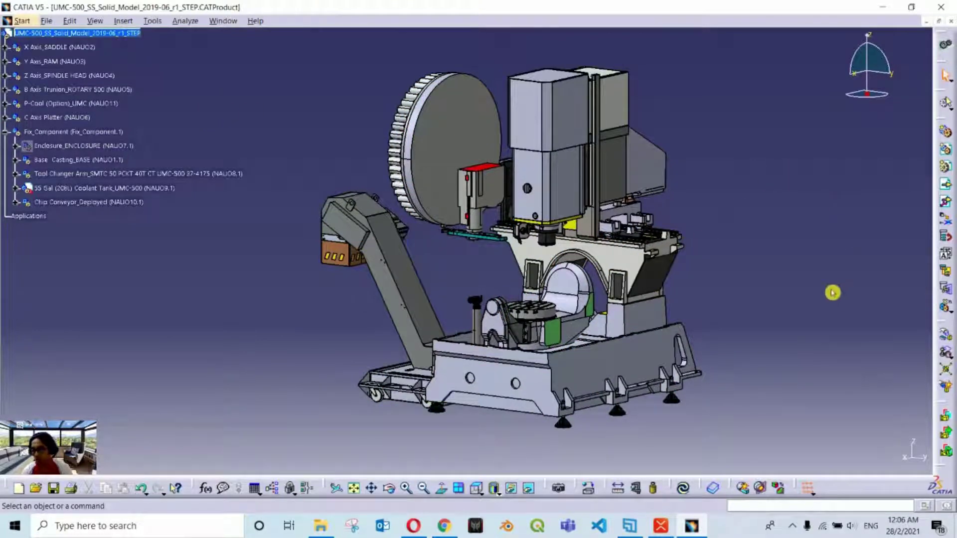
click(946, 469)
double_click(947, 471)
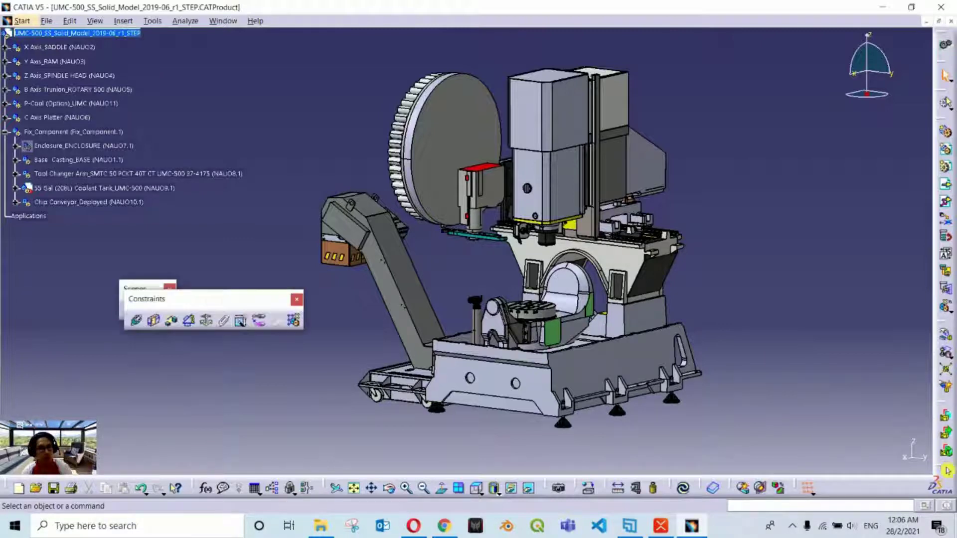
double_click(223, 298)
double_click(128, 292)
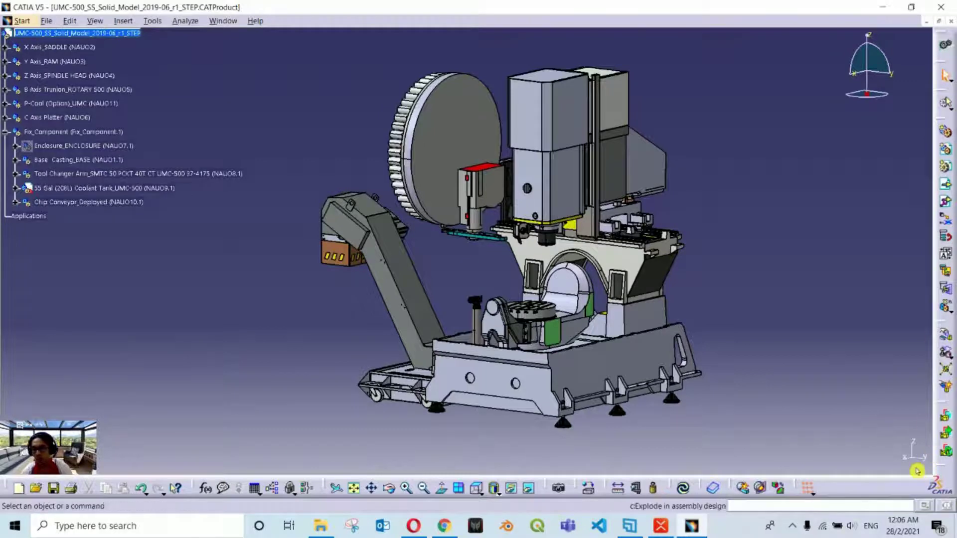
drag(942, 407, 744, 202)
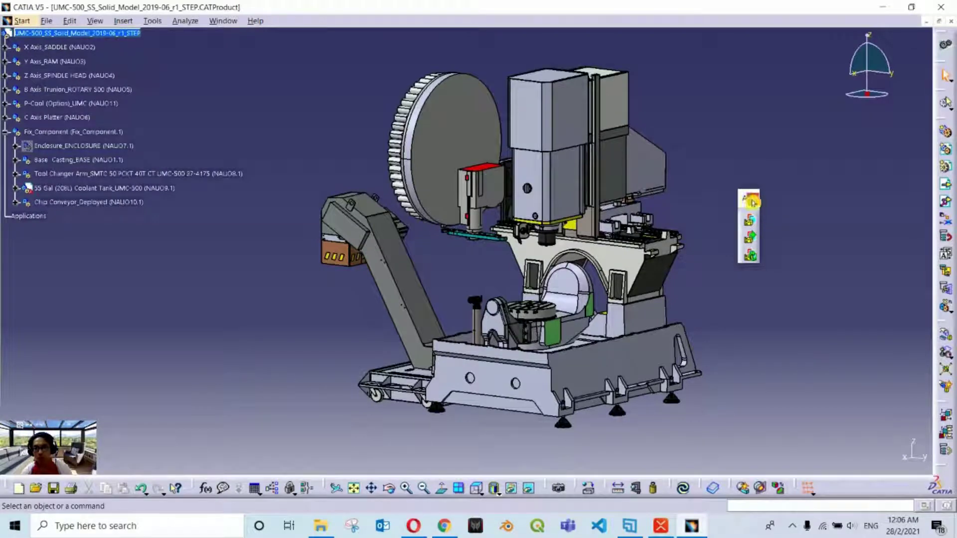
drag(744, 201, 912, 386)
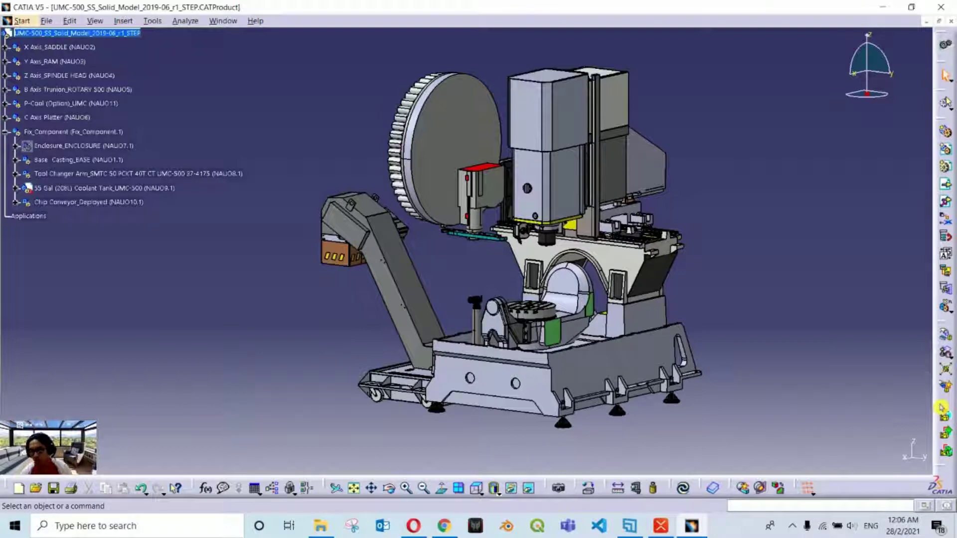
Dock the Constraints toolbar horizontally above the model view, with the Annotations and Scenes toolbars put back in their original place.
drag(941, 407, 745, 199)
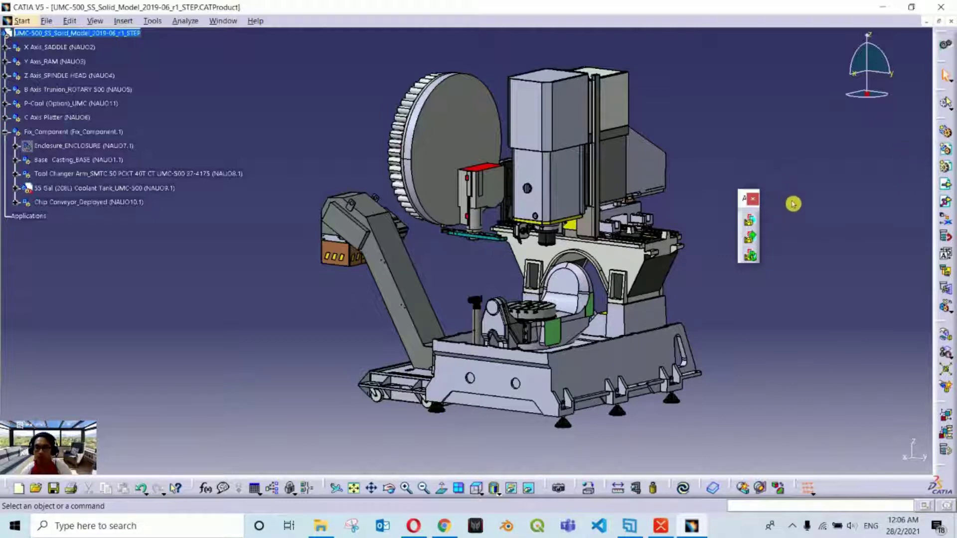
double_click(939, 405)
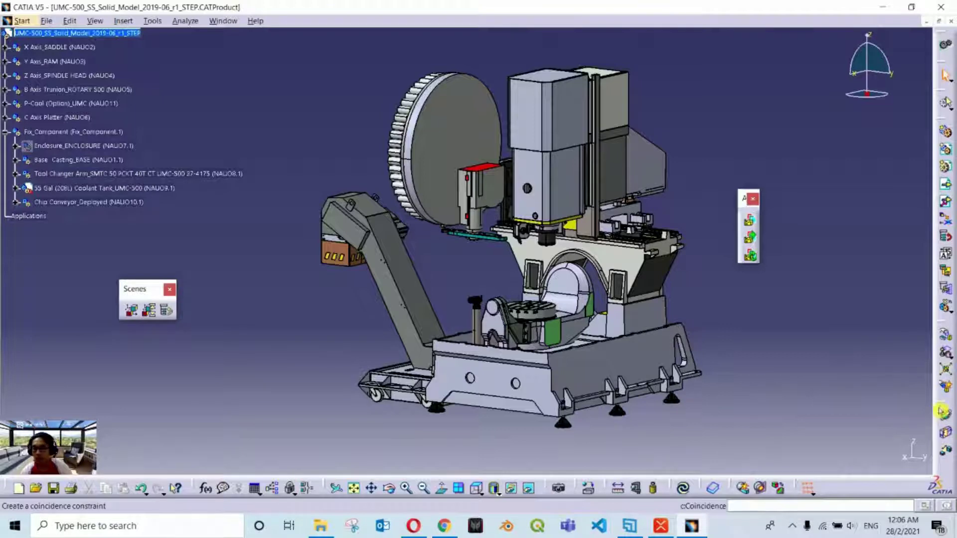
double_click(939, 406)
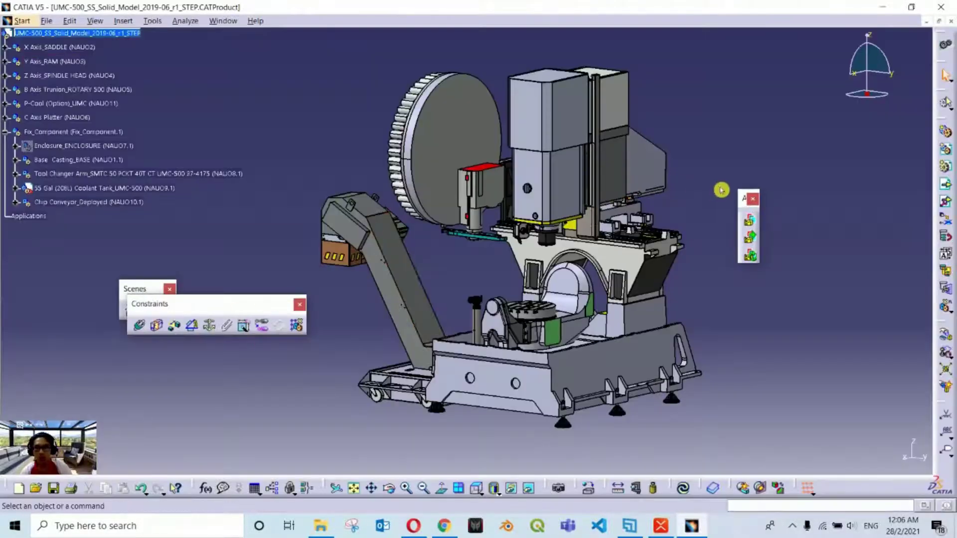
double_click(743, 198)
double_click(135, 289)
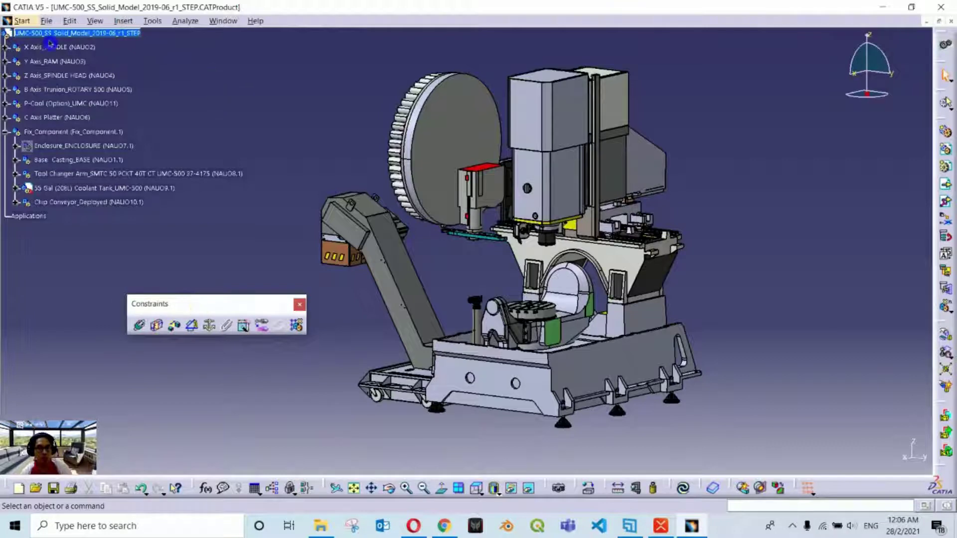
drag(50, 31, 48, 25)
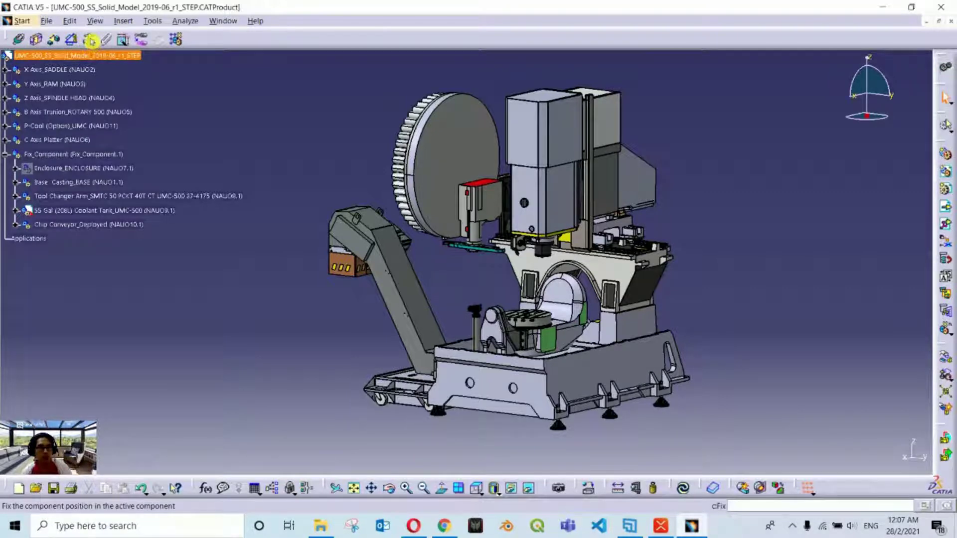
Apply a Fix constraint to Fix_Component and check it under the root assembly's constraints.
click(90, 40)
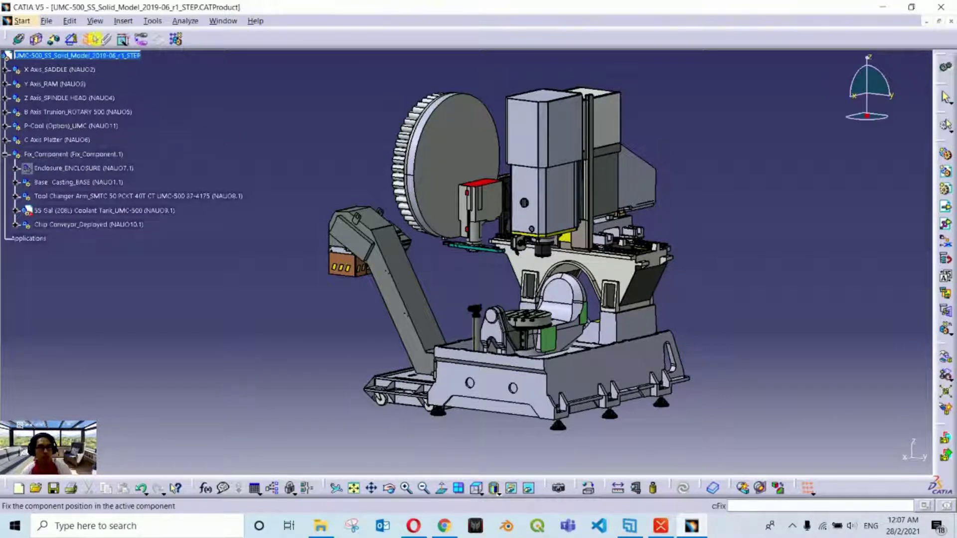
click(84, 156)
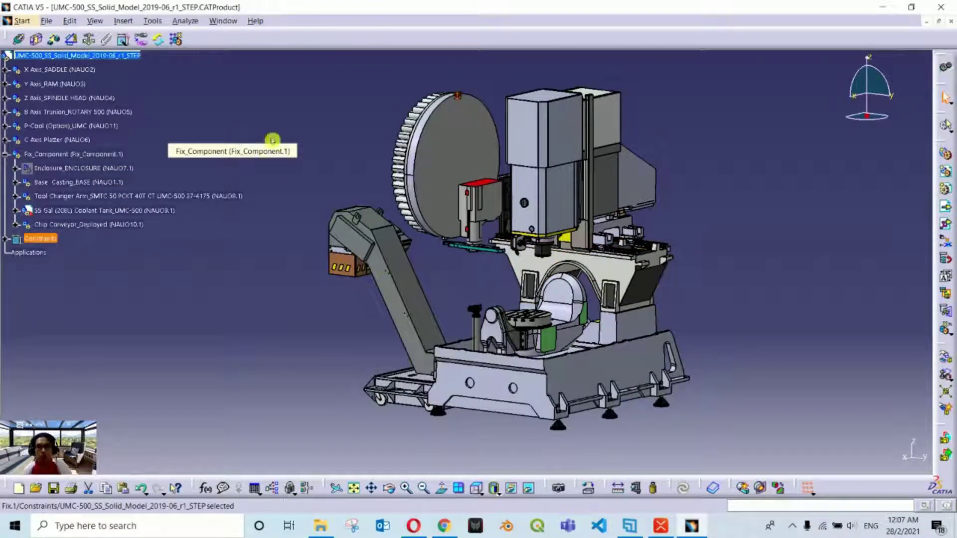
click(265, 146)
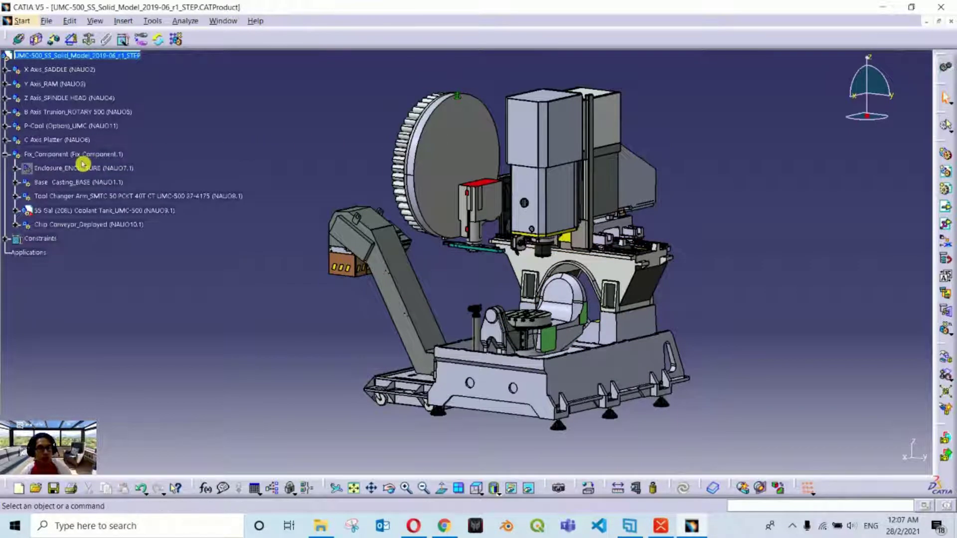
click(7, 154)
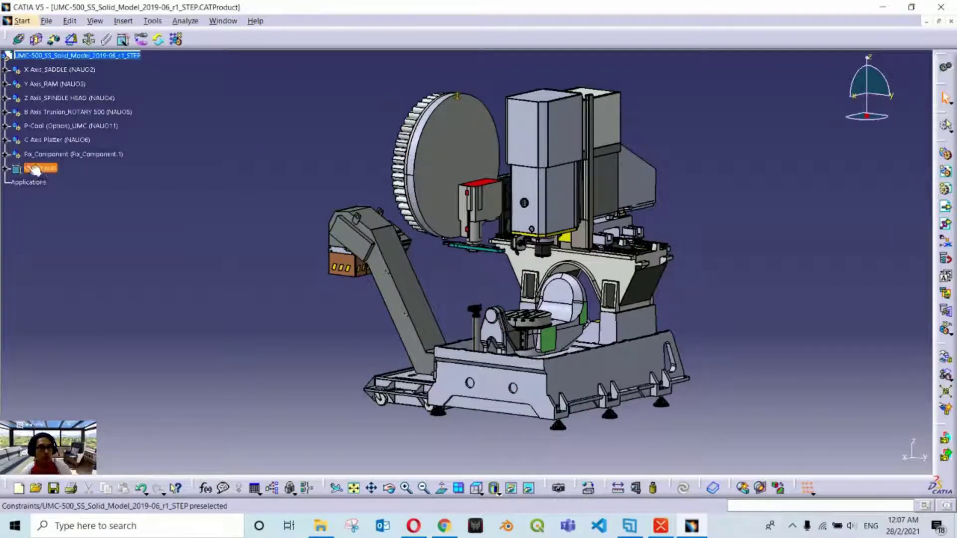
click(6, 169)
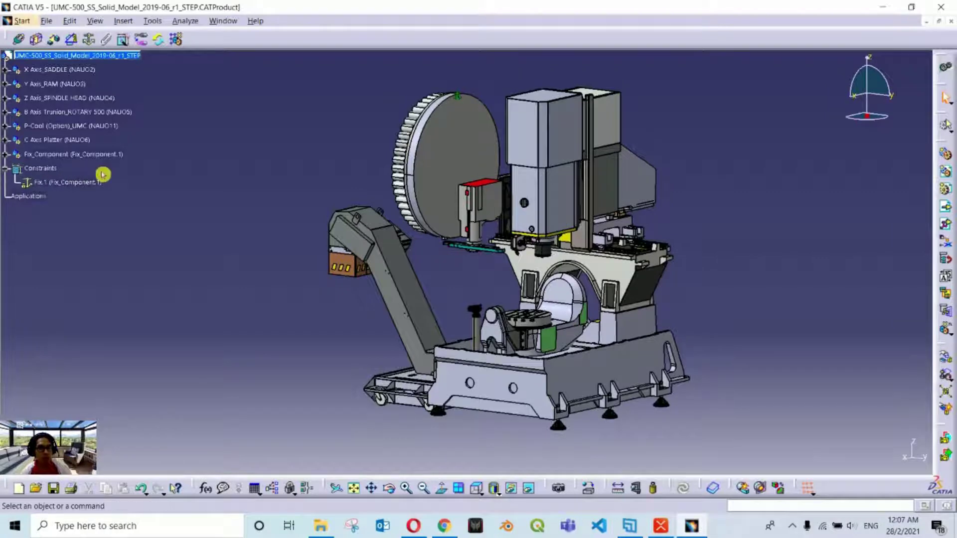
double_click(71, 182)
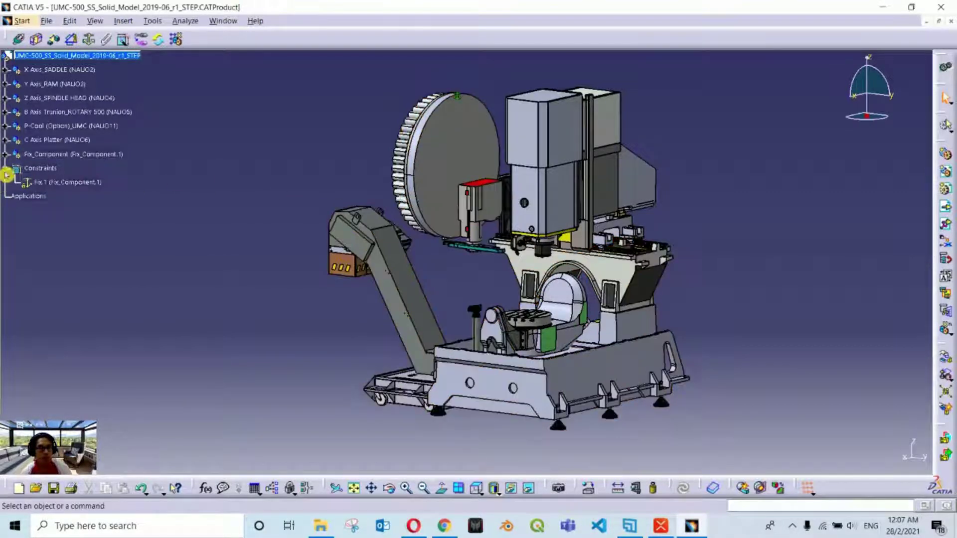
click(6, 170)
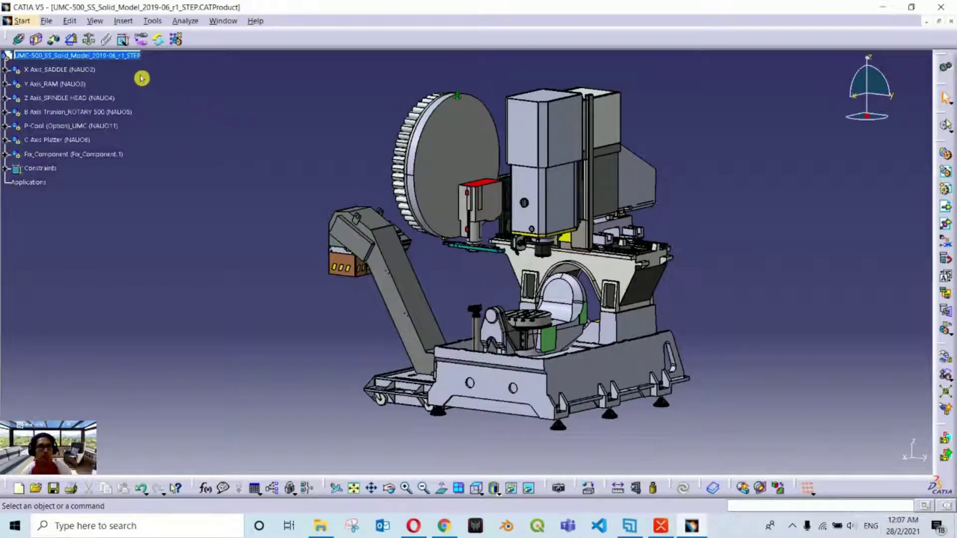
Add another new component to the UMC-500 root assembly, next to Fix_Component.
right_click(86, 55)
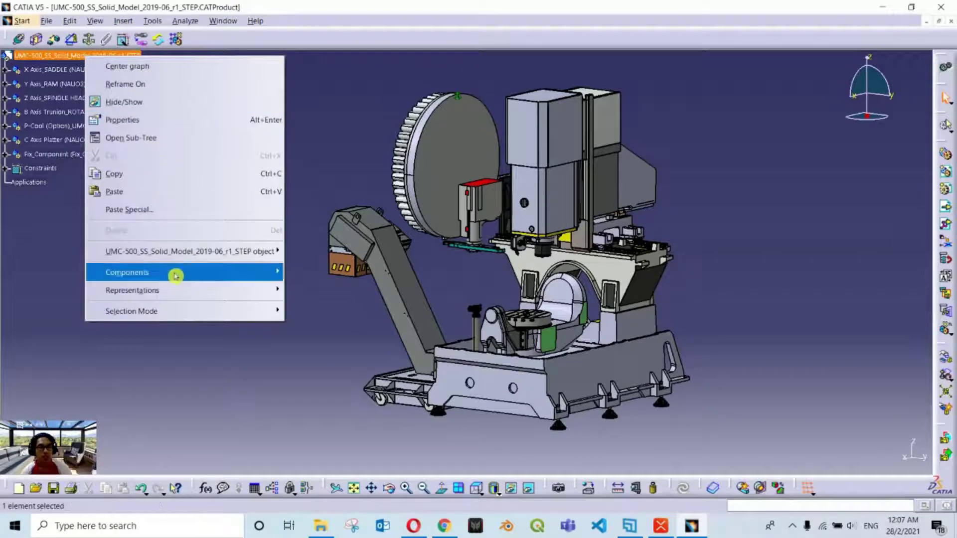
mouse_move(175, 275)
click(353, 274)
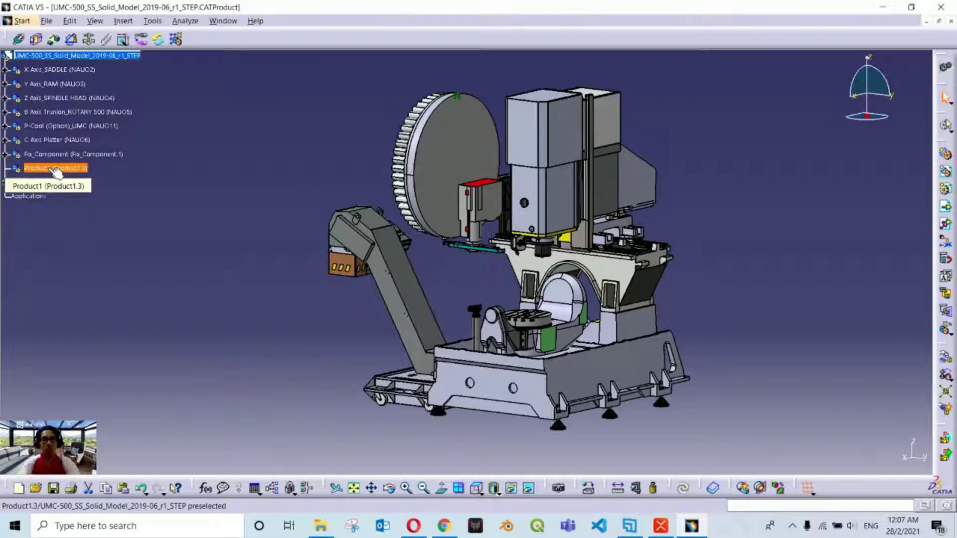
key(super)
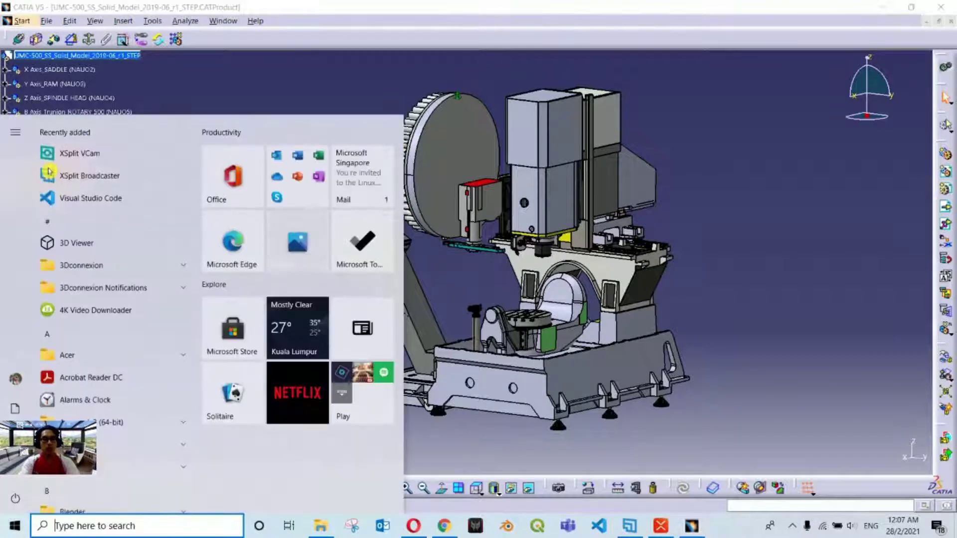
Rename the new component with part number X_Motion and instance name X_Motion.1.
click(231, 76)
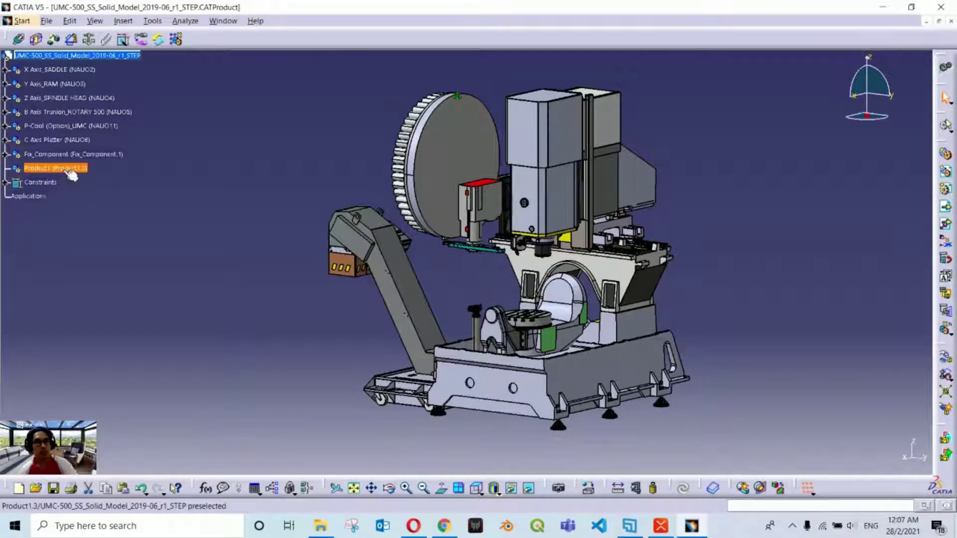
key(alt+Return)
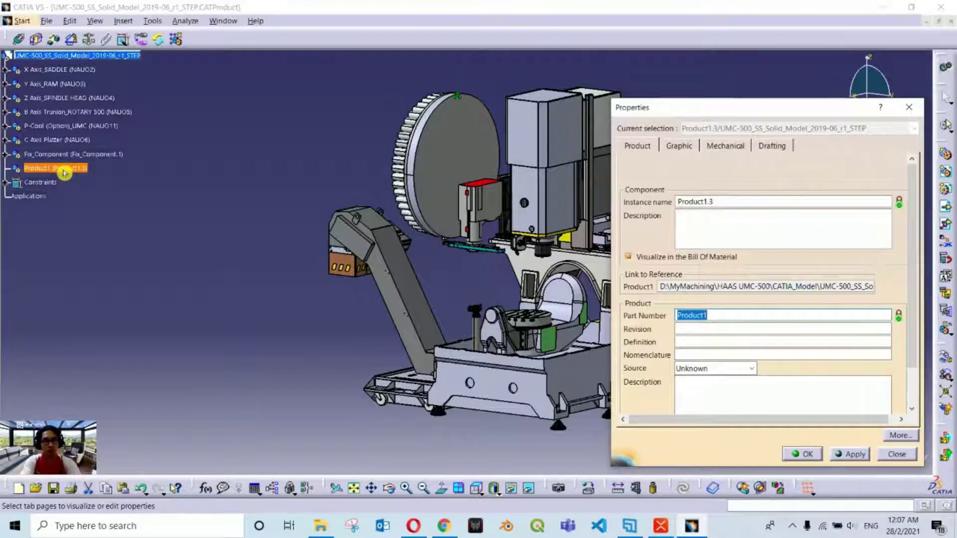
text(X_Motion)
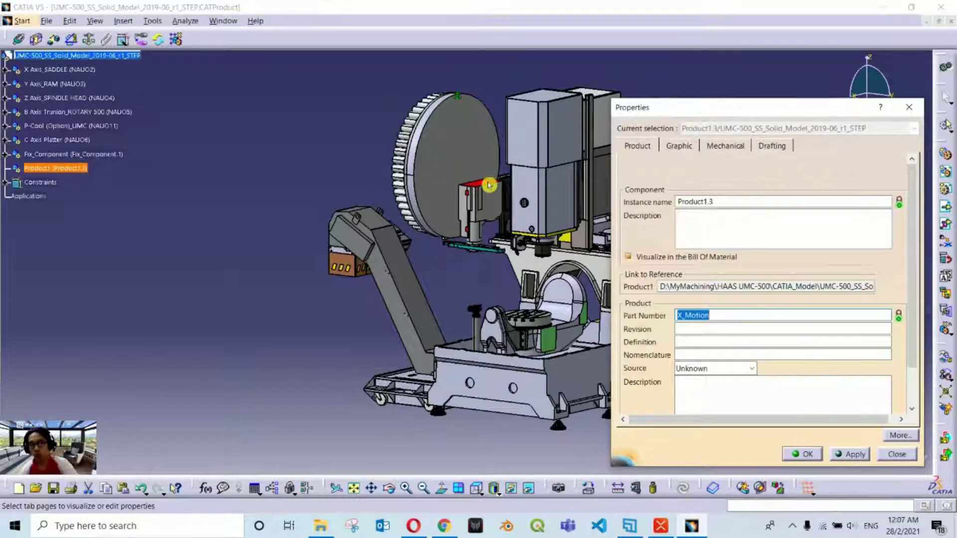
click(738, 203)
key(ctrl+a)
text(X_Motion)
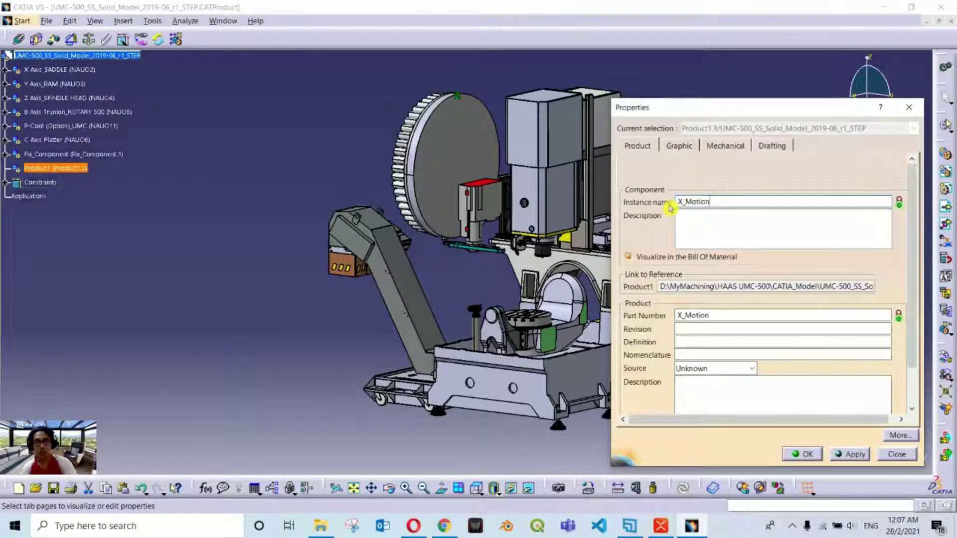
key(Return)
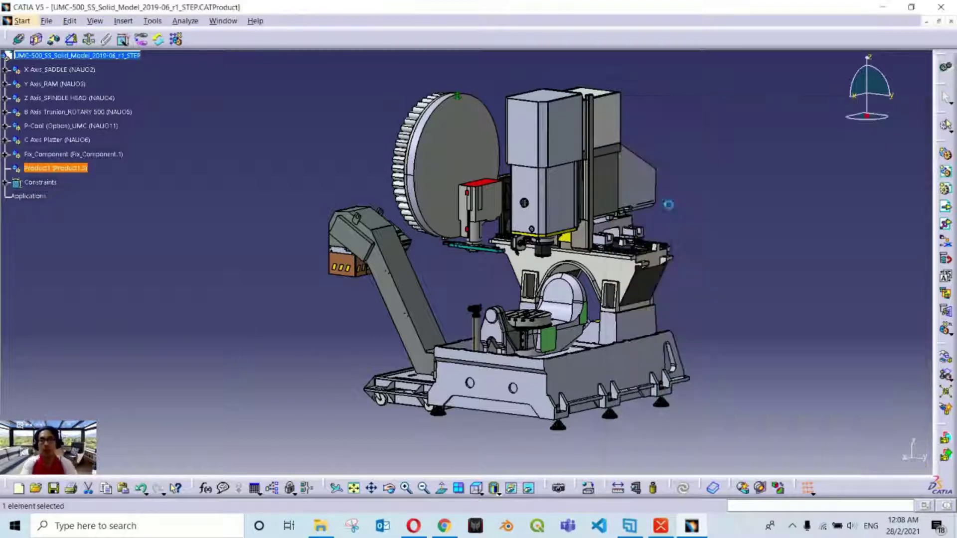
click(78, 212)
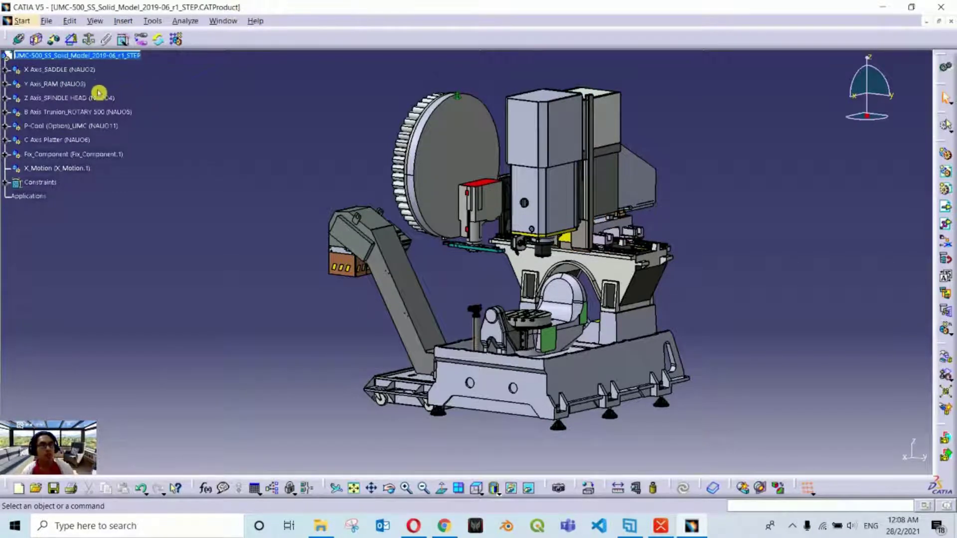
click(12, 82)
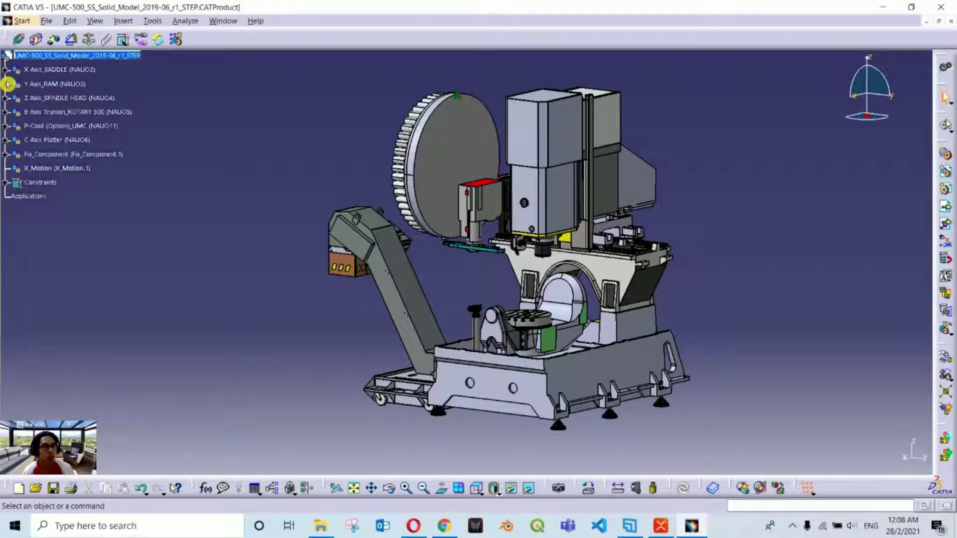
click(5, 78)
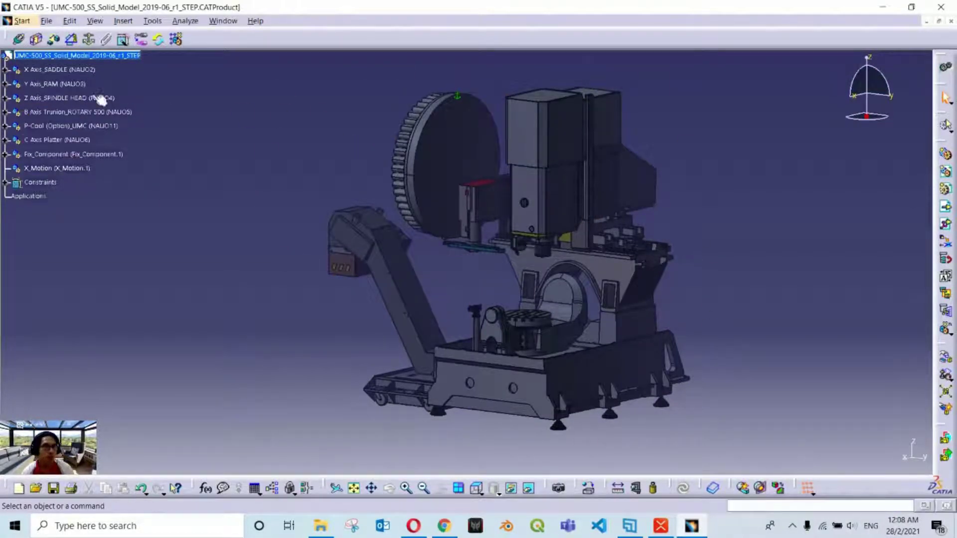
click(406, 490)
click(406, 490)
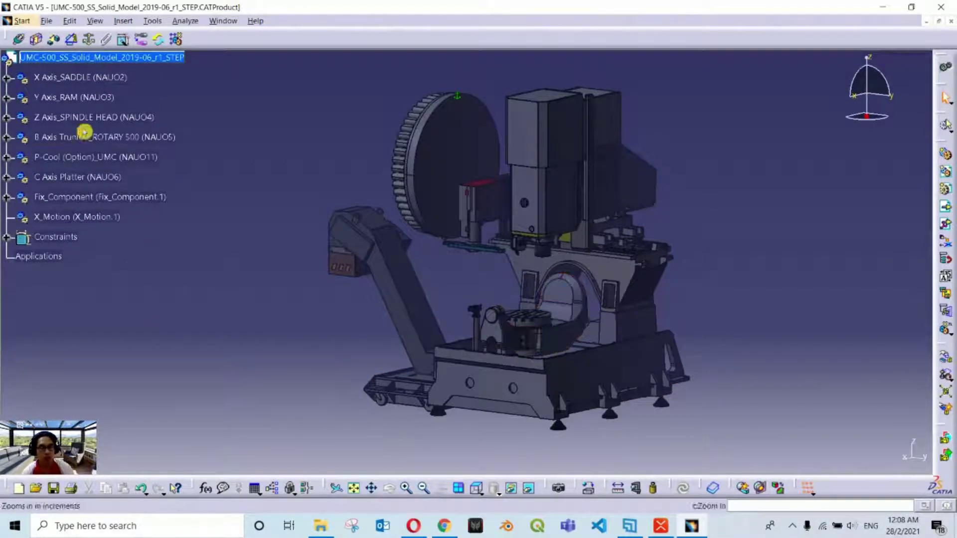
click(423, 489)
click(423, 490)
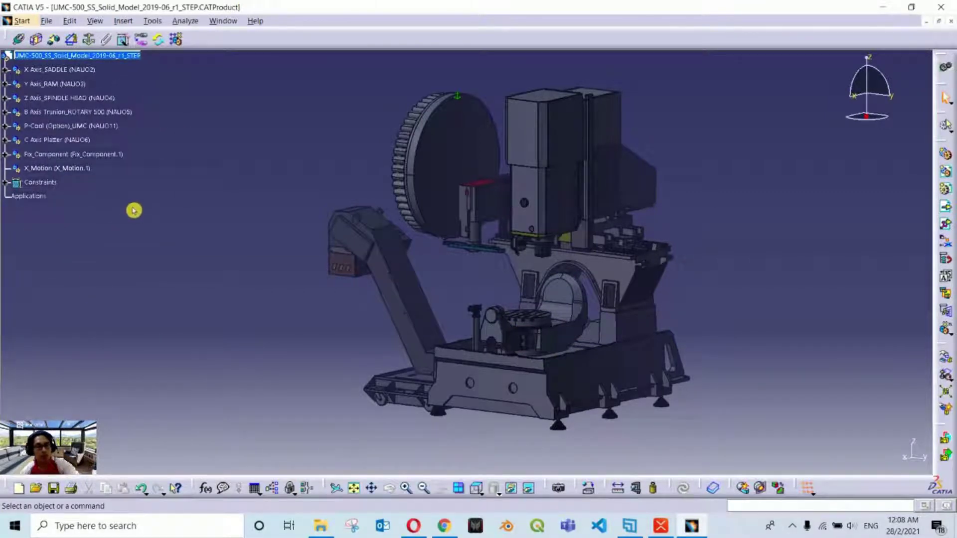
key(shift+F3)
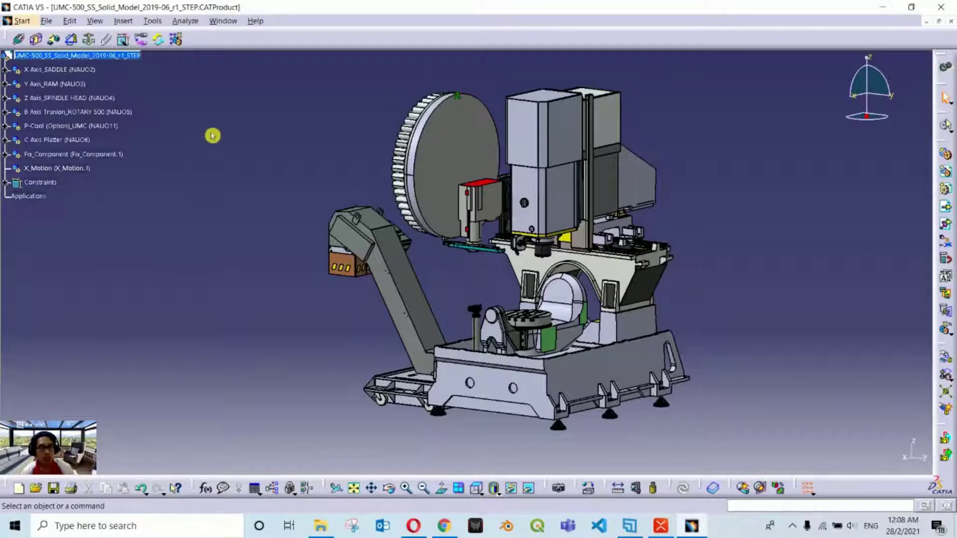
click(8, 171)
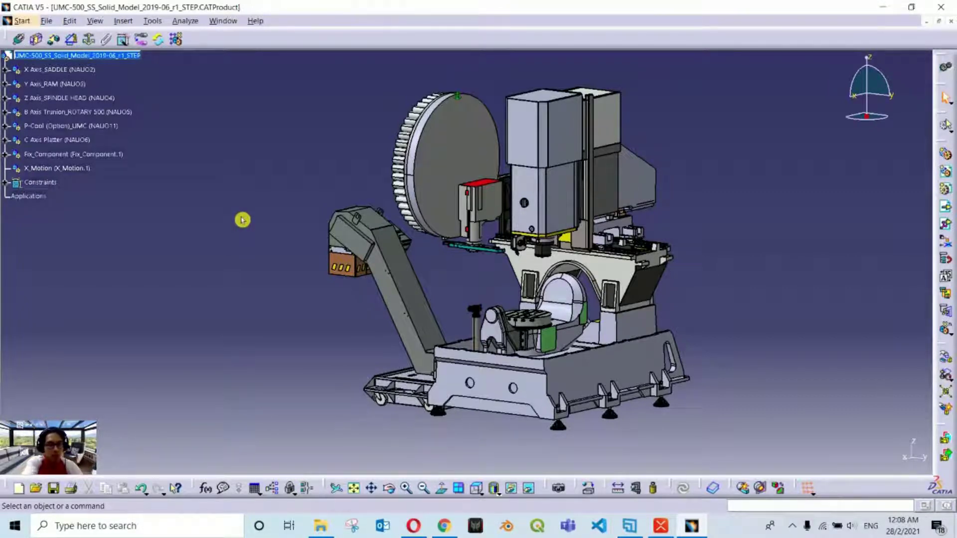
Enlarge the specification tree's text by two zoom increments, keeping the machine model at its original display size.
key(shift+F3)
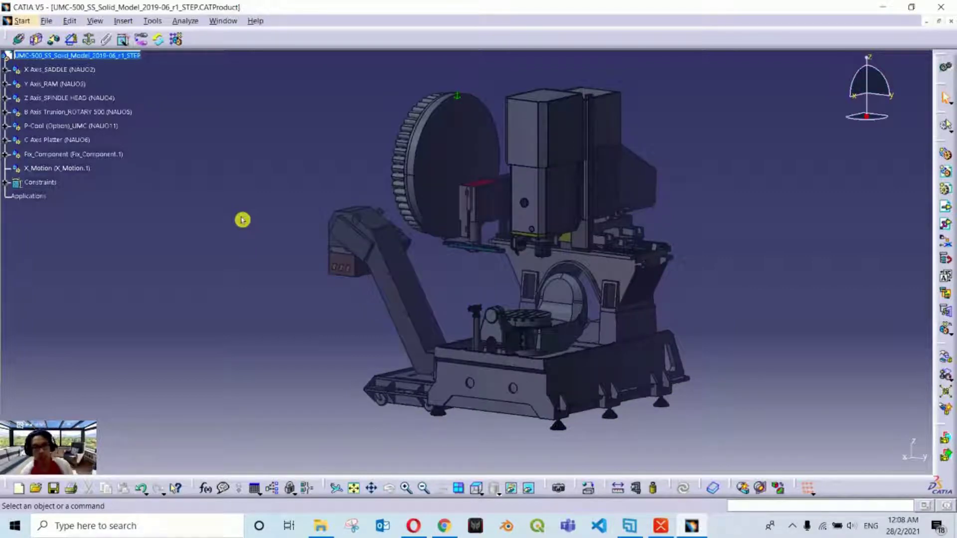
click(406, 488)
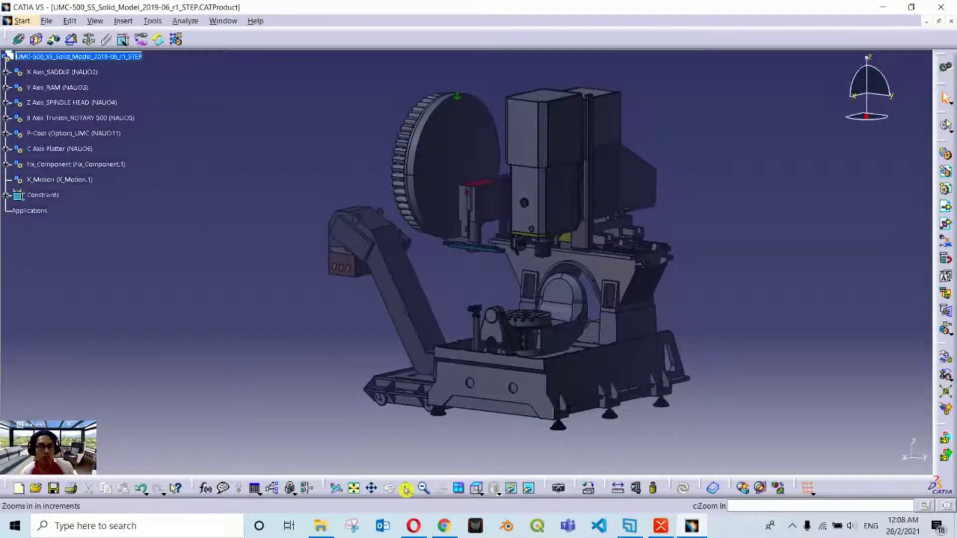
click(406, 488)
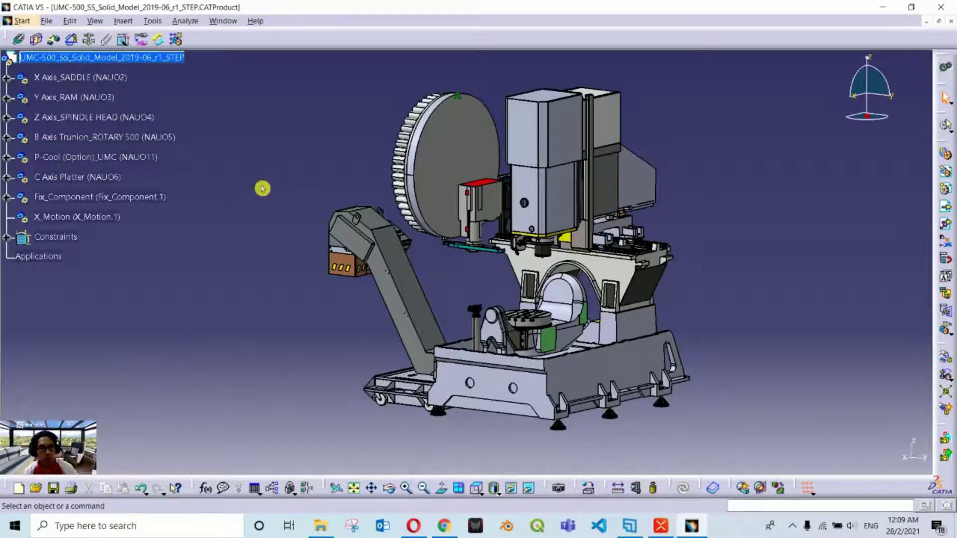
click(407, 488)
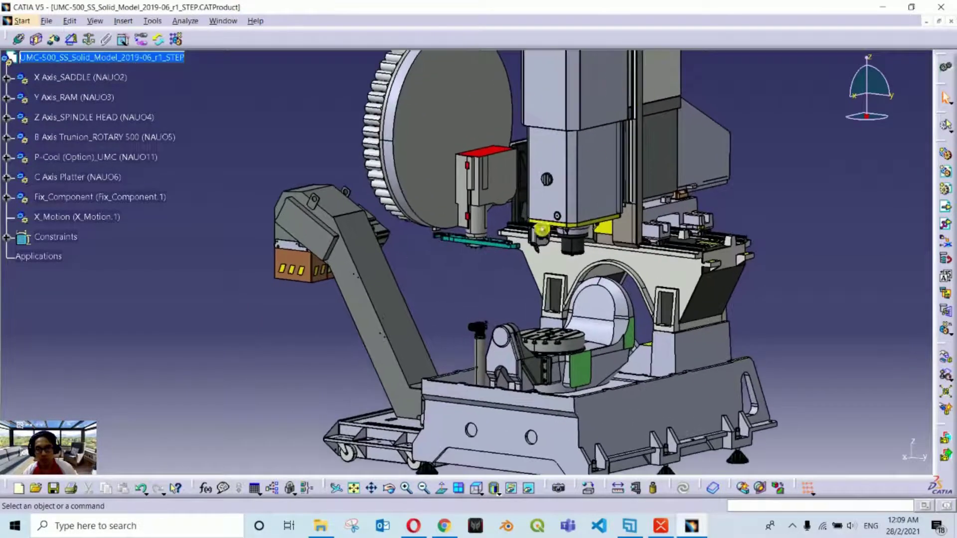
click(424, 489)
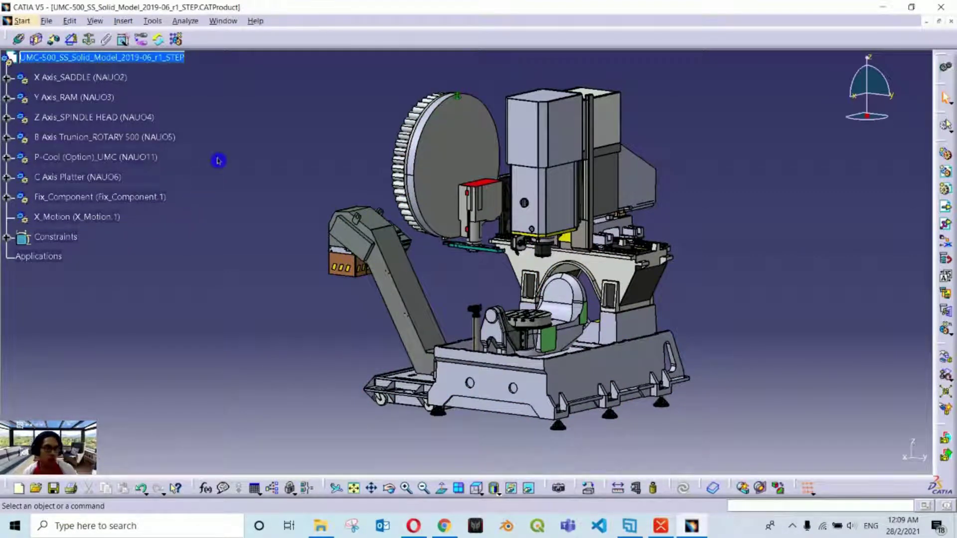
Move the X Axis_SADDLE product out of the root assembly into the X_Motion component.
click(86, 80)
click(253, 84)
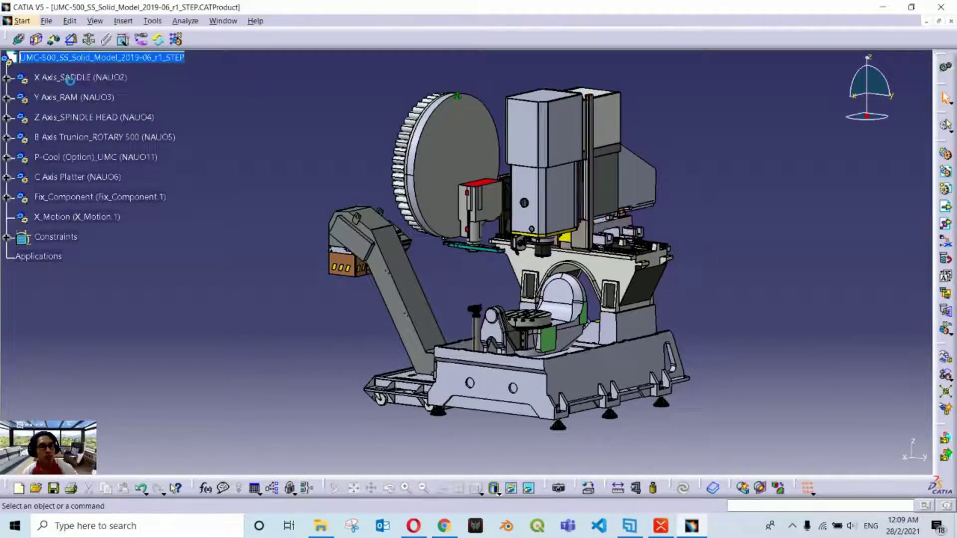
click(72, 80)
key(Delete)
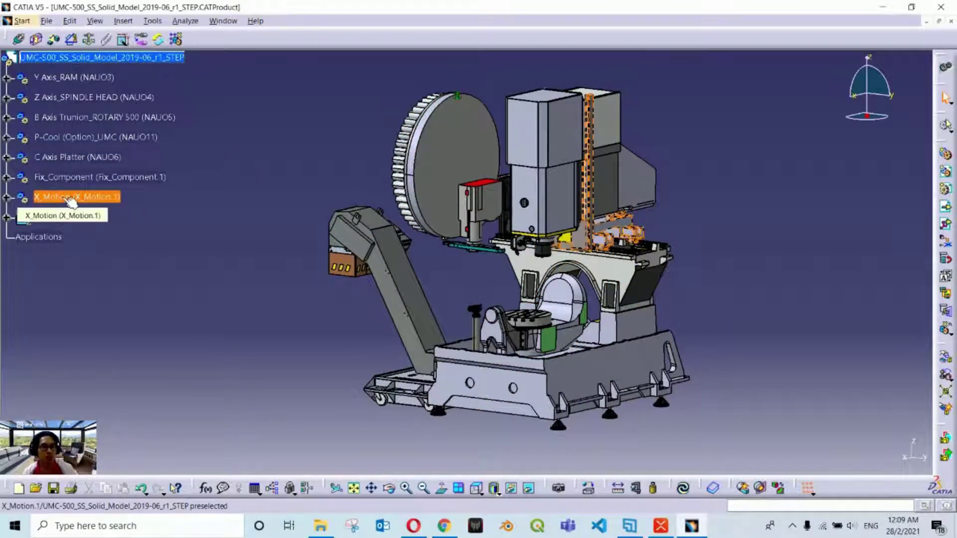
Add a new component to the UMC-500 root assembly, following X_Motion.
right_click(127, 58)
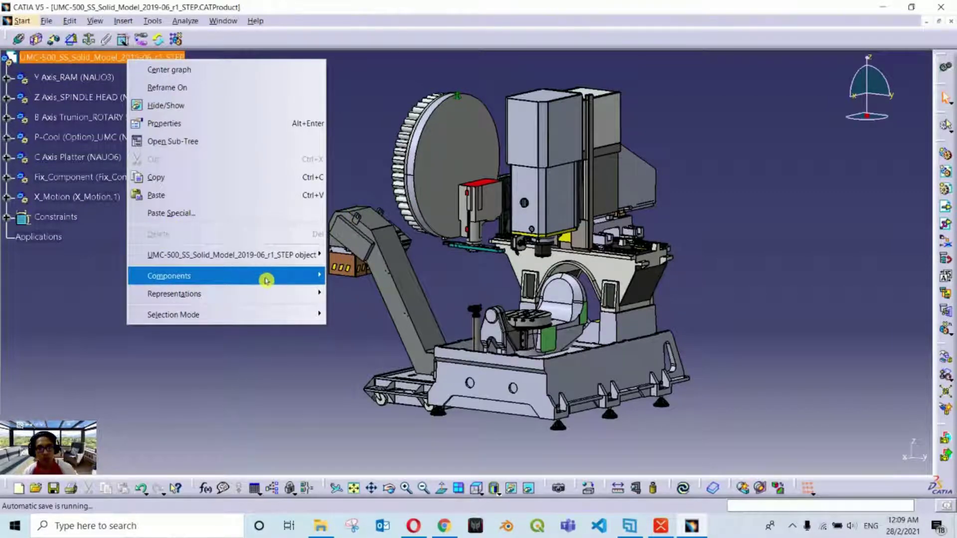
mouse_move(295, 279)
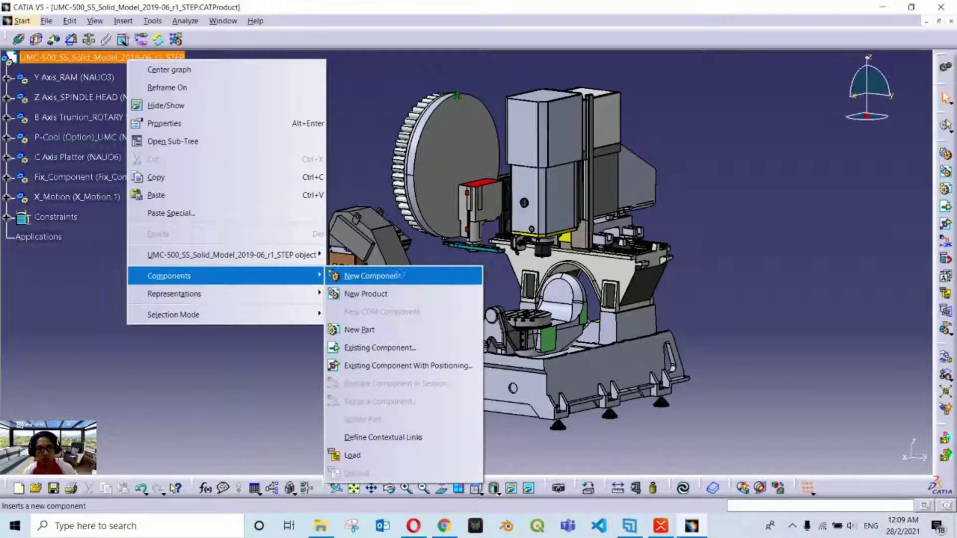
click(384, 276)
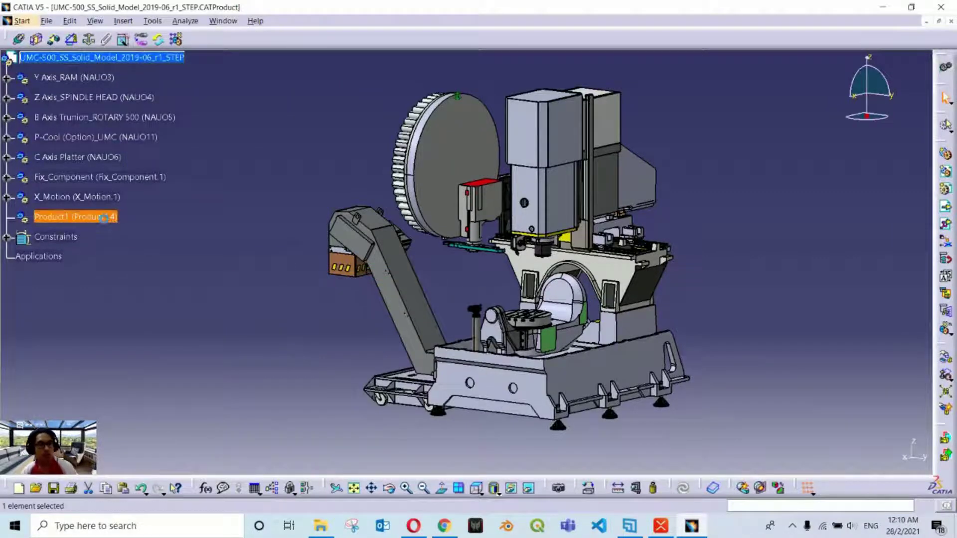
Rename the component following X_Motion with part number Y_Motion and instance name Y_Motion.1.
key(alt+Return)
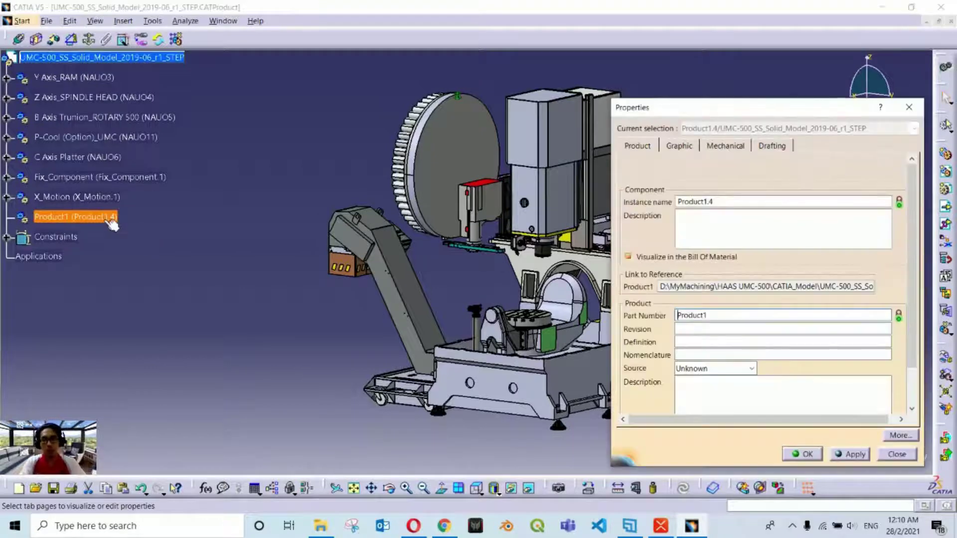
key(ctrl+a)
text(Y)
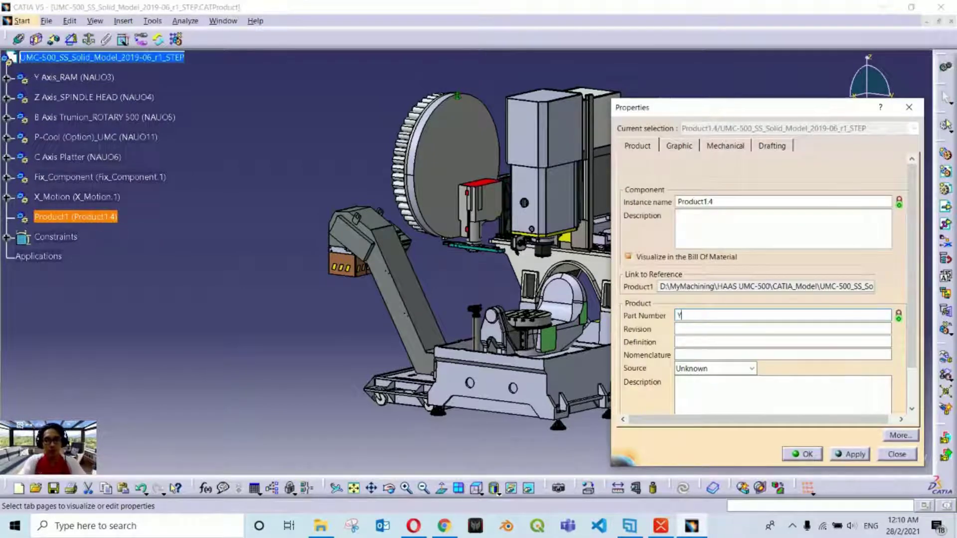
text(_Mo)
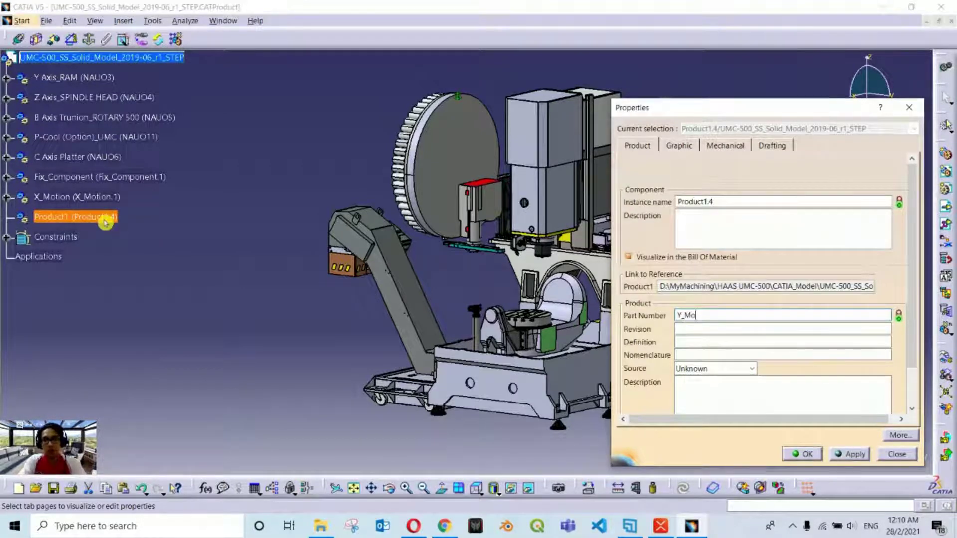
text(tion)
key(ctrl+a)
key(ctrl+c)
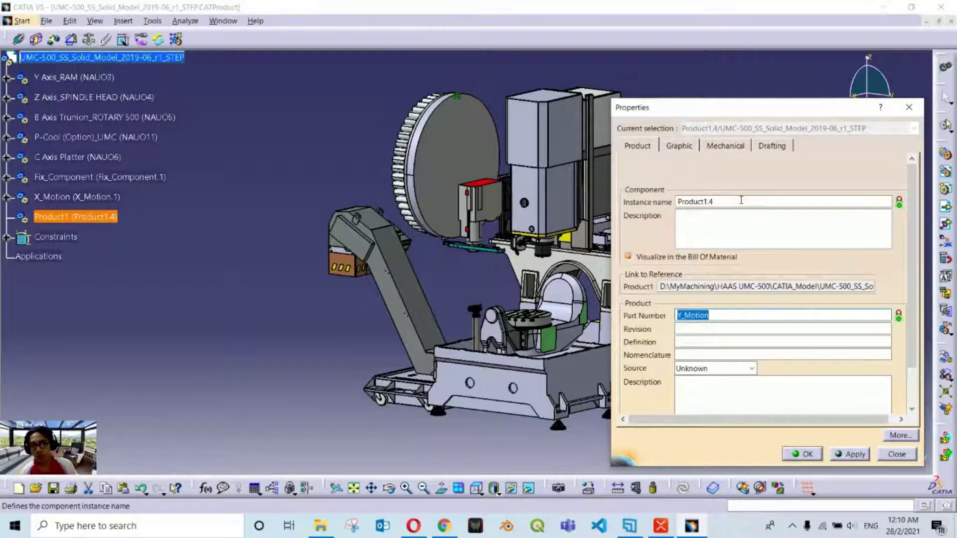
drag(737, 200, 670, 206)
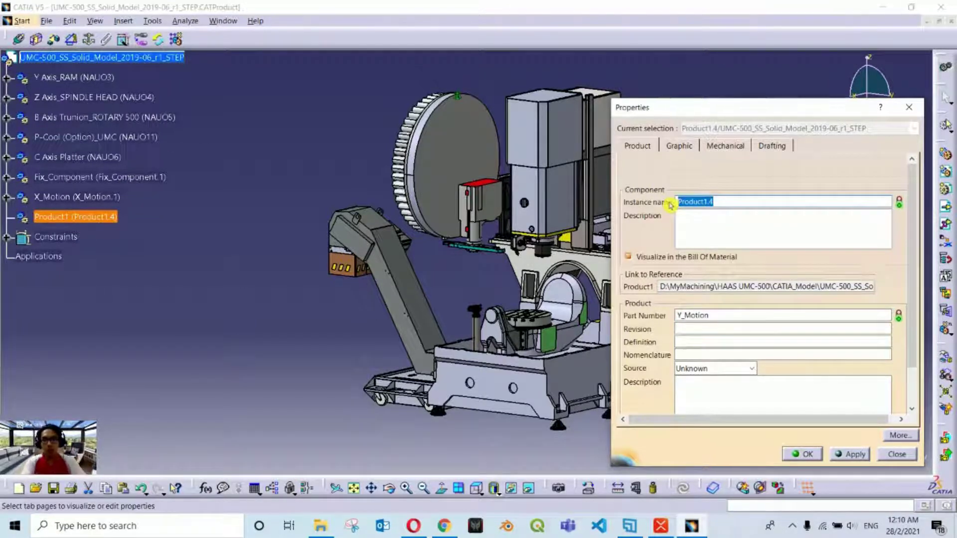
key(ctrl+v)
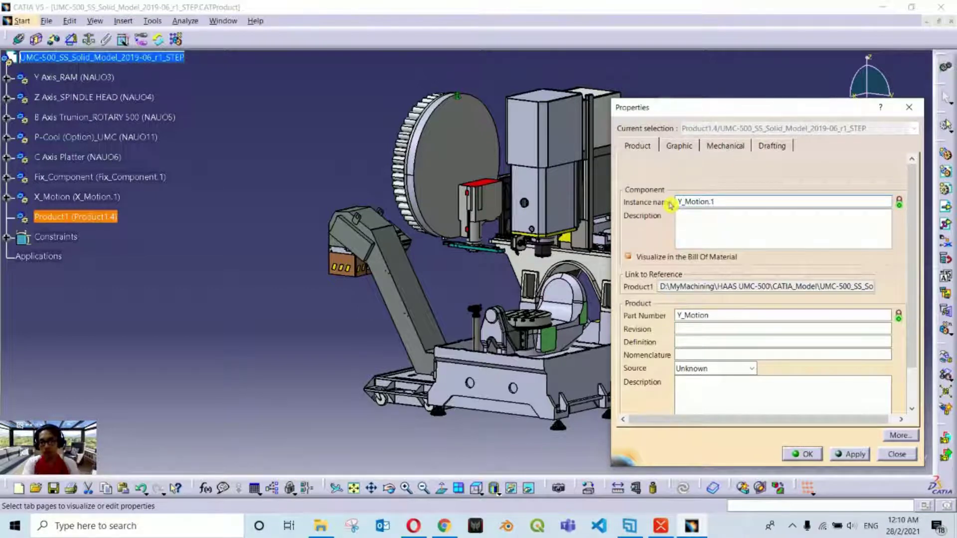
key(Return)
Move the Y Axis_RAM product out of the root assembly into the Y_Motion component.
click(230, 187)
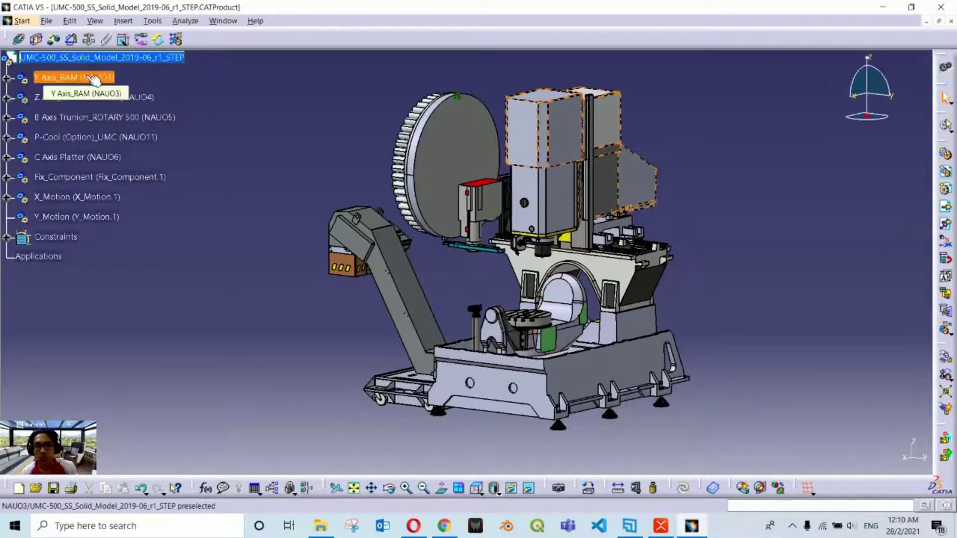
click(74, 77)
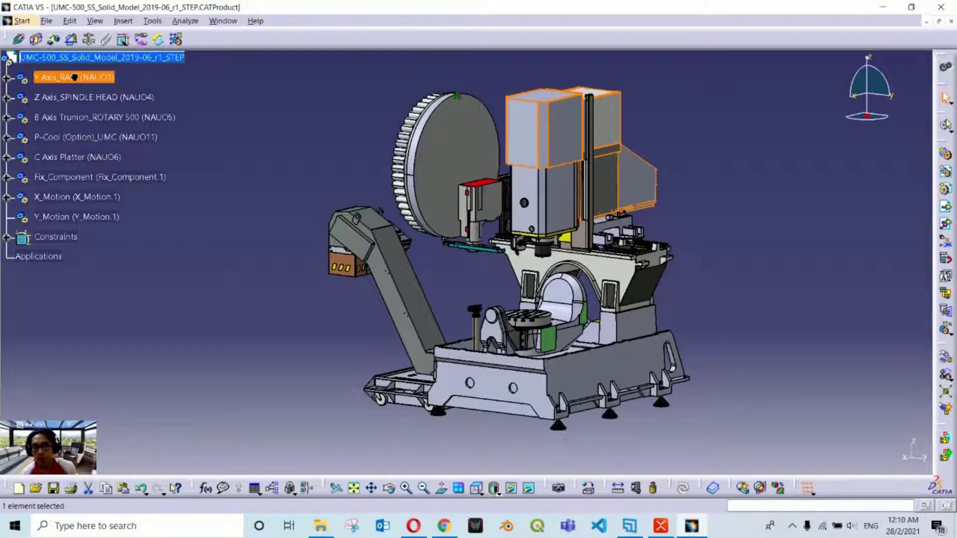
drag(74, 76, 77, 218)
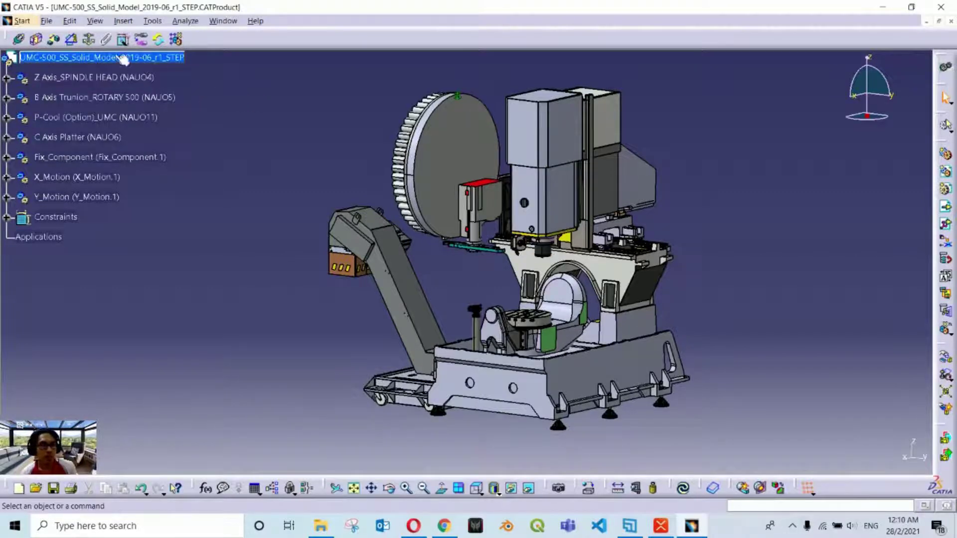
Add a new component to the UMC-500 root assembly, following Y_Motion.
right_click(97, 61)
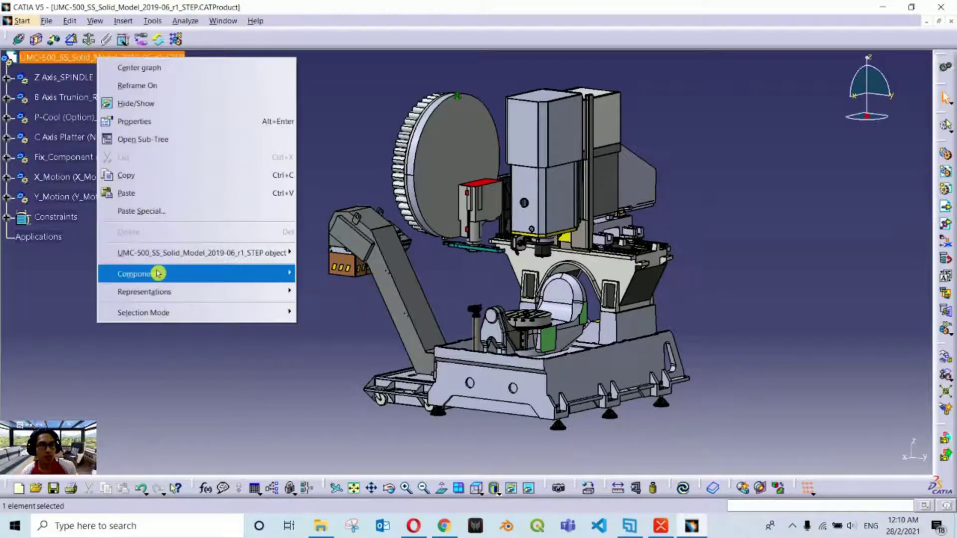
mouse_move(156, 272)
click(329, 274)
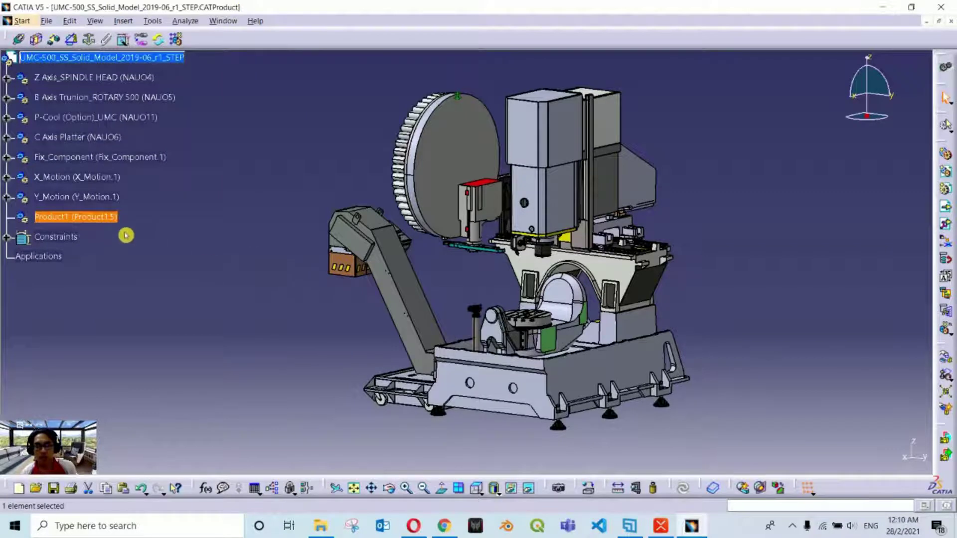
Rename the component following Y_Motion with part number Z_Motion and instance name Z_Motion.1.
key(alt+Return)
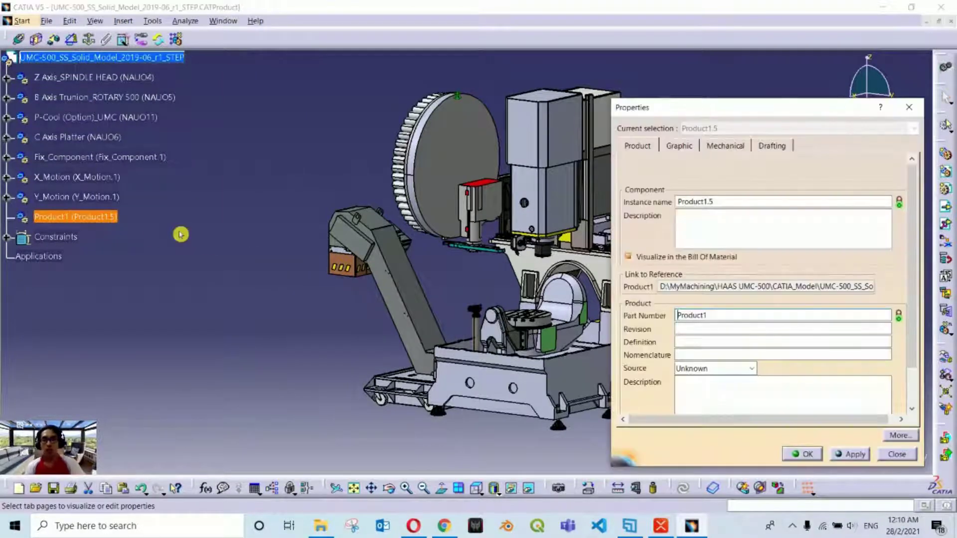
text(Z_M)
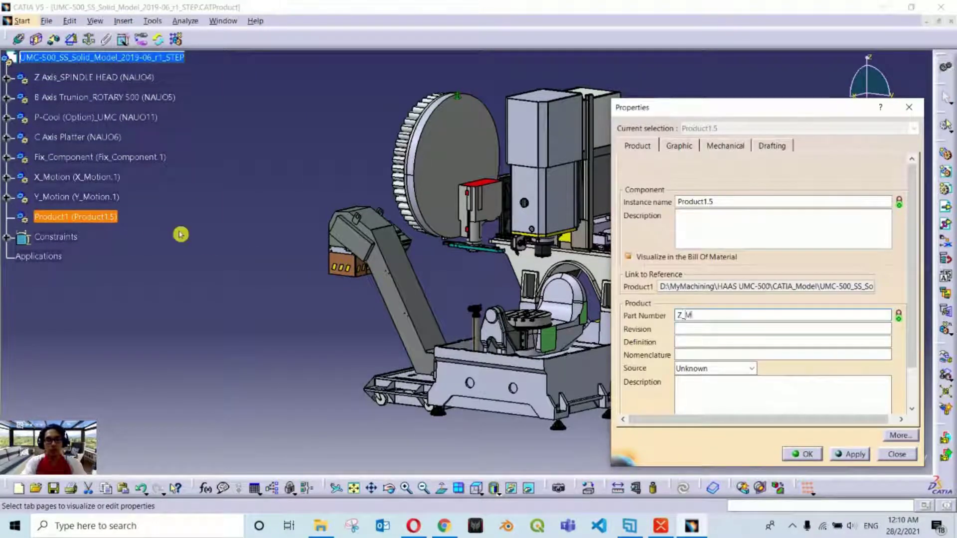
text(otion)
key(Return)
key(ctrl+c)
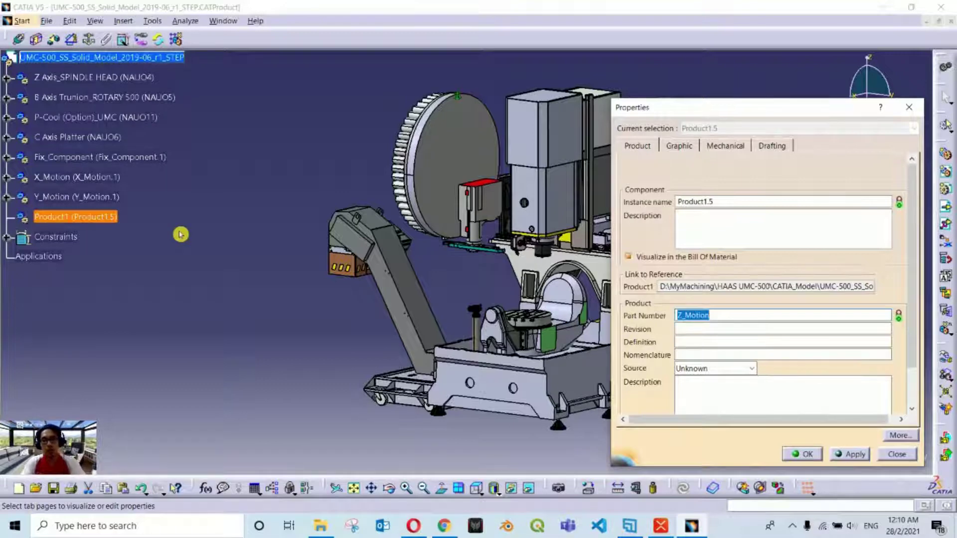
key(shift+Tab)
key(shift+Tab)
key(shift+Tab)
key(ctrl+a)
key(ctrl+v)
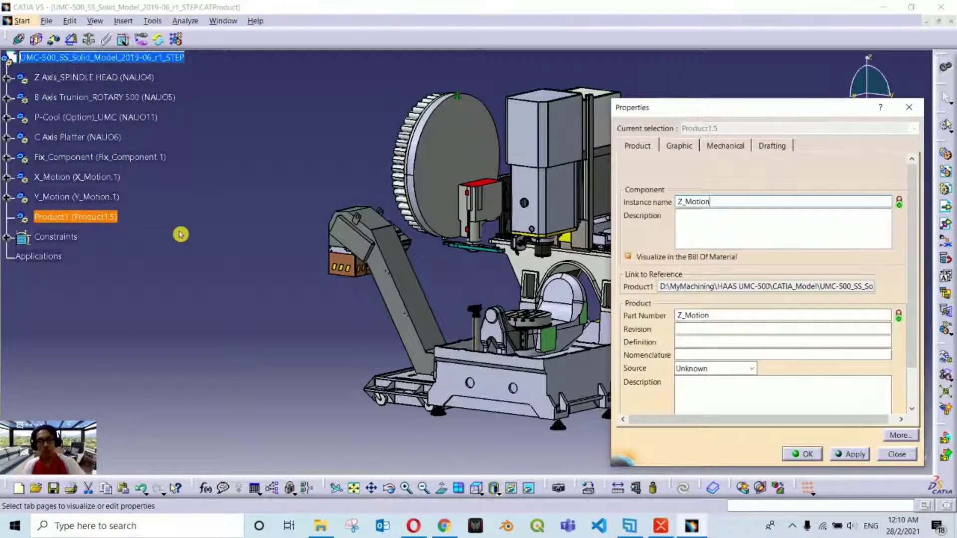
key(Return)
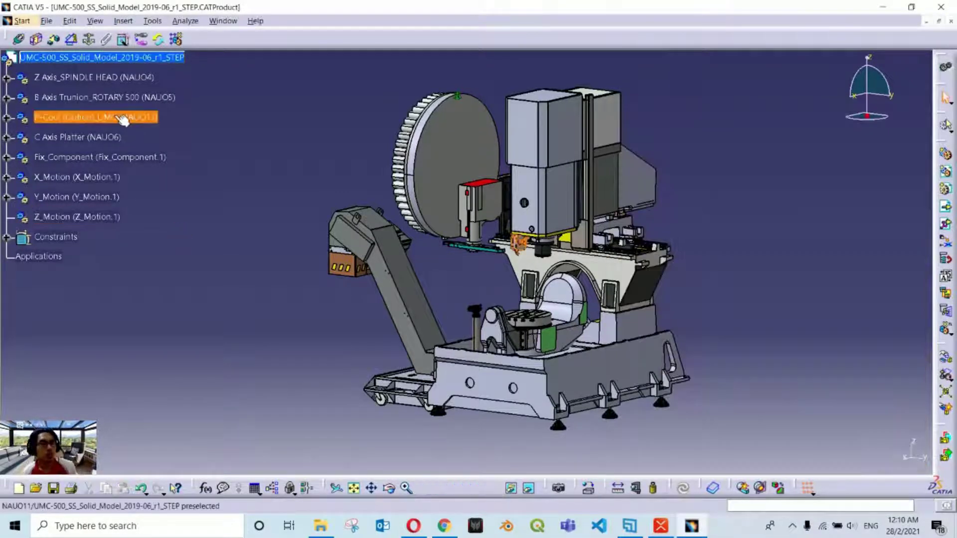
Move the Z Axis_SPINDLE HEAD and P-Cool (Option)_UMC products out of the root assembly into the Z_Motion component.
click(93, 77)
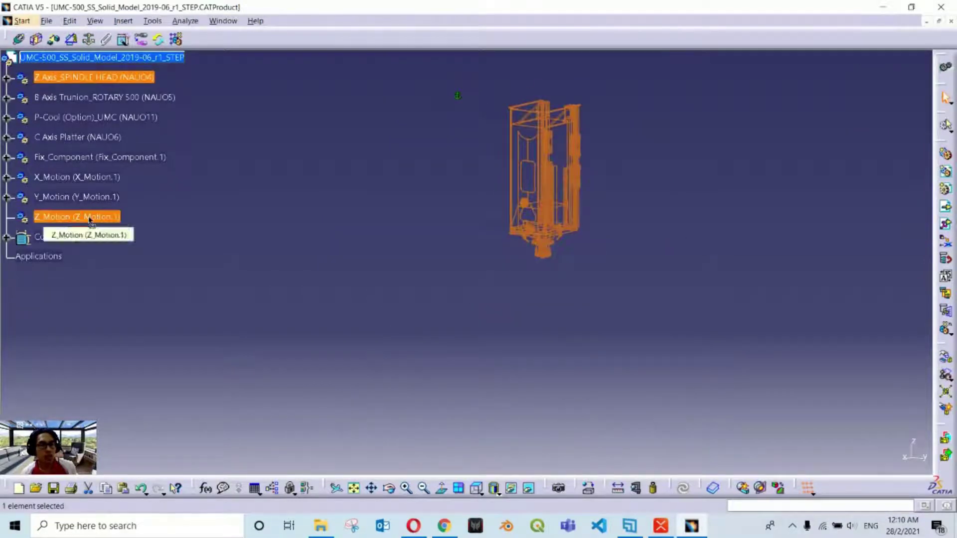
key(ctrl+x)
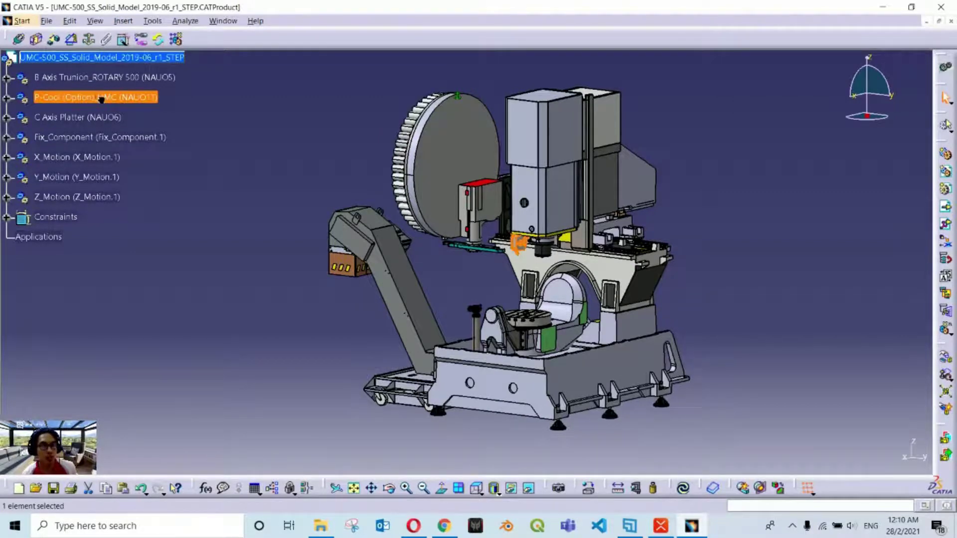
click(97, 99)
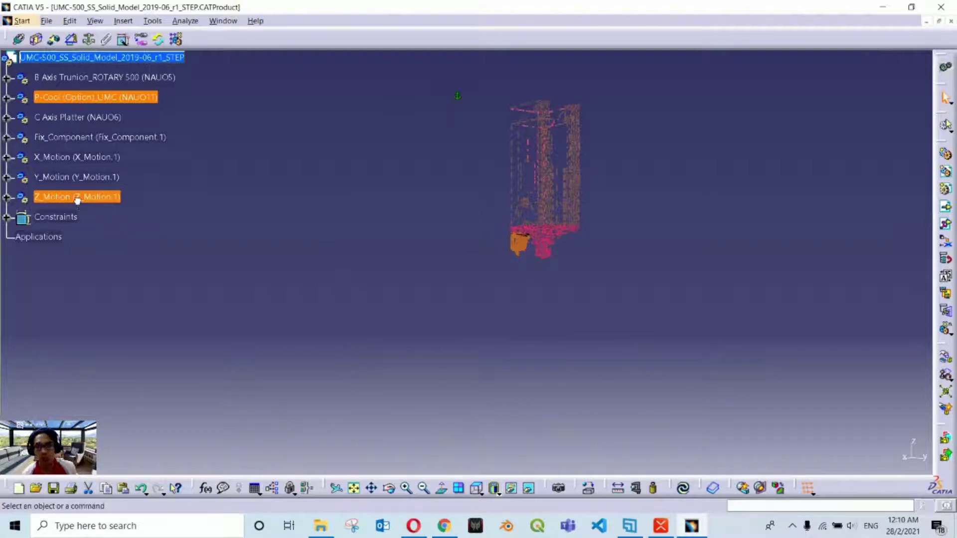
key(ctrl+x)
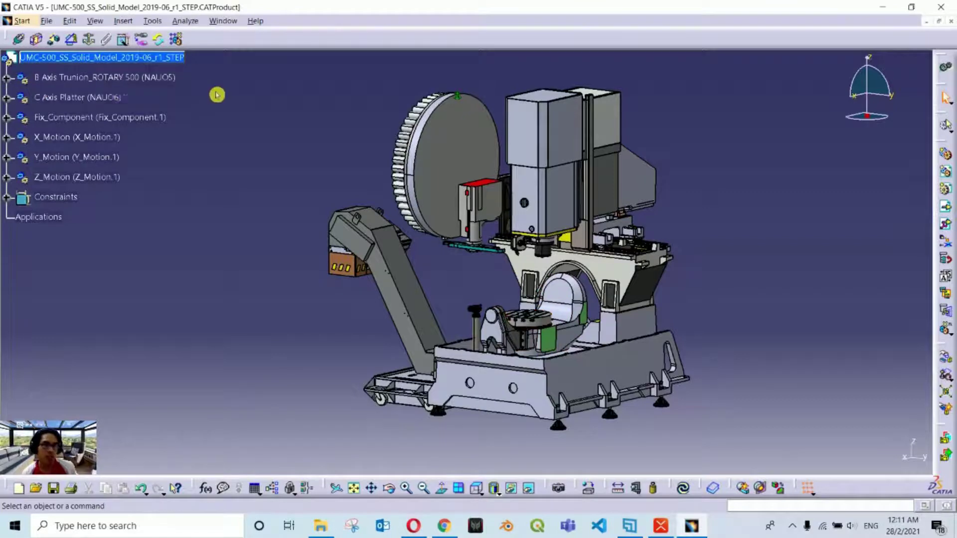
Add a new component to the UMC-500 root assembly, following Z_Motion.
right_click(87, 58)
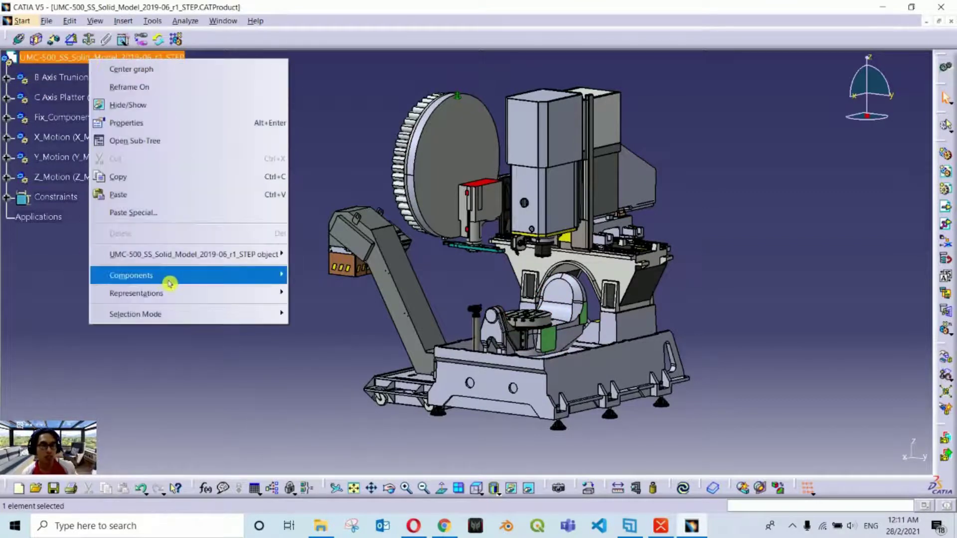
mouse_move(169, 282)
click(362, 277)
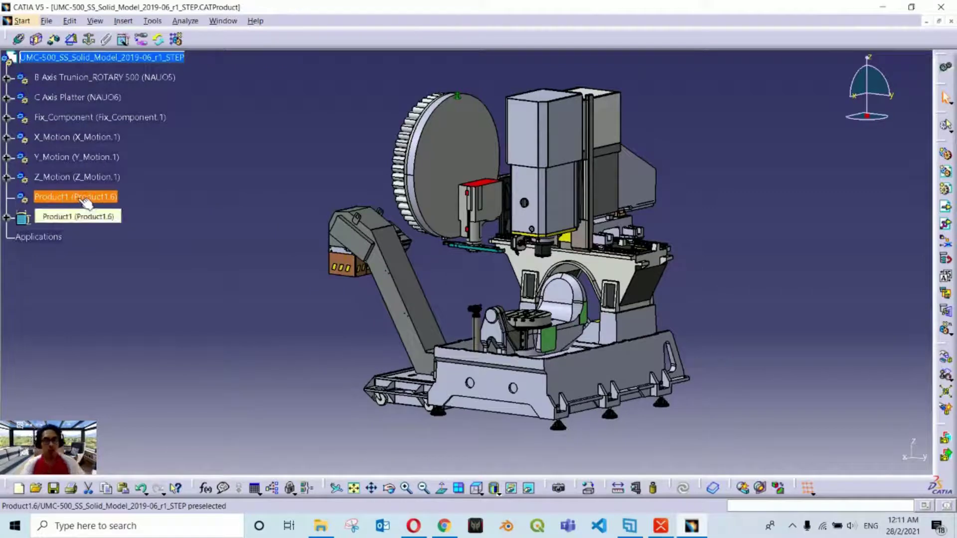
Rename the component following Z_Motion as B_Motion with instance name B_Motion.1, and move the B Axis Trunion_ROTARY 500 product into it.
key(alt+Return)
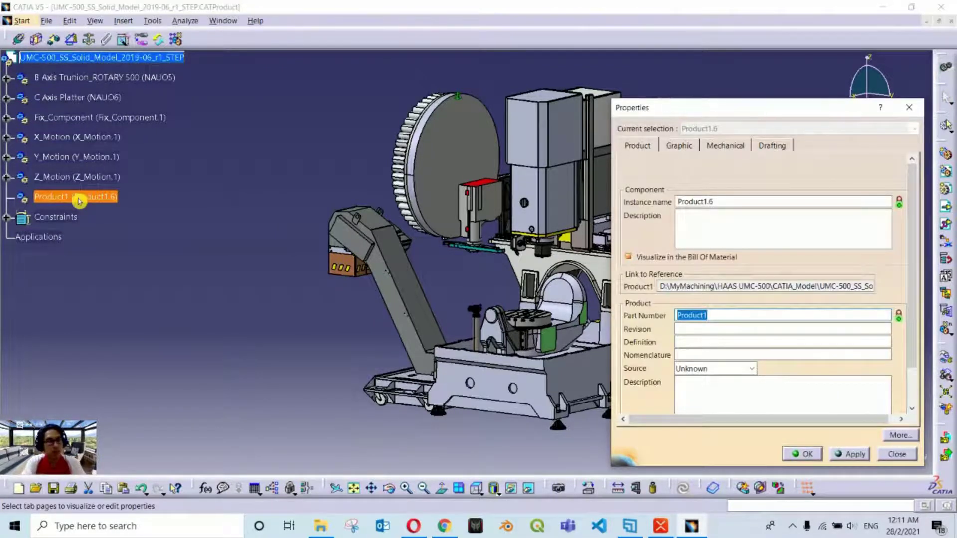
text(B)
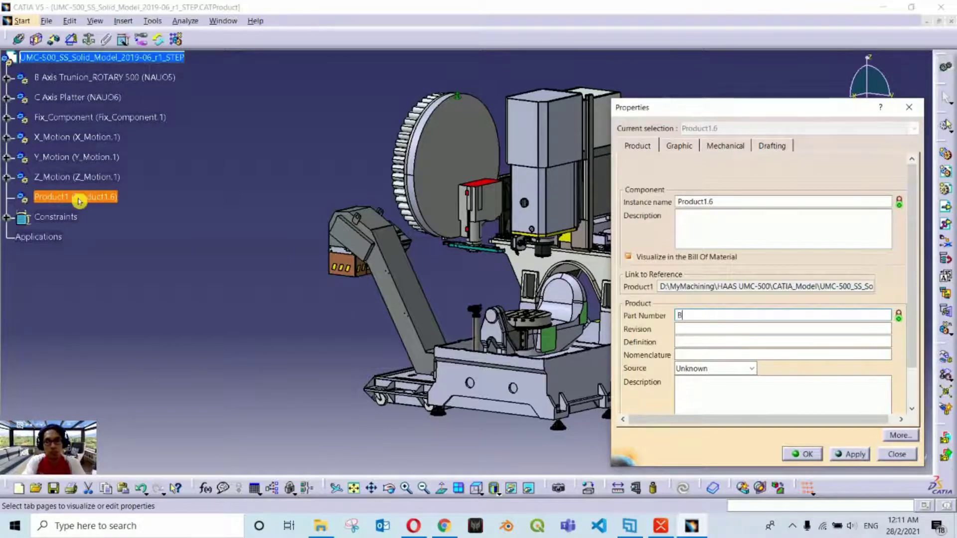
text(_Motion)
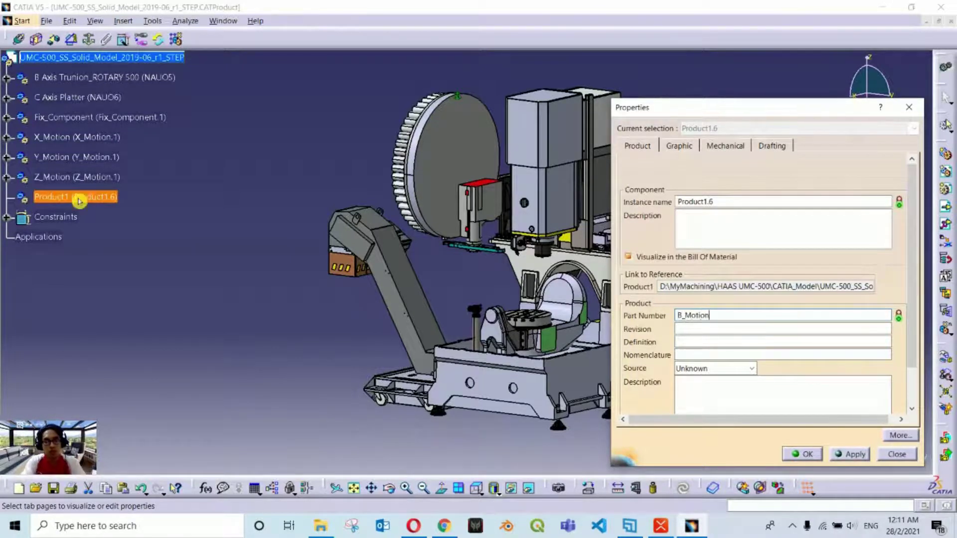
key(shift+Tab)
key(ctrl+a)
key(ctrl+v)
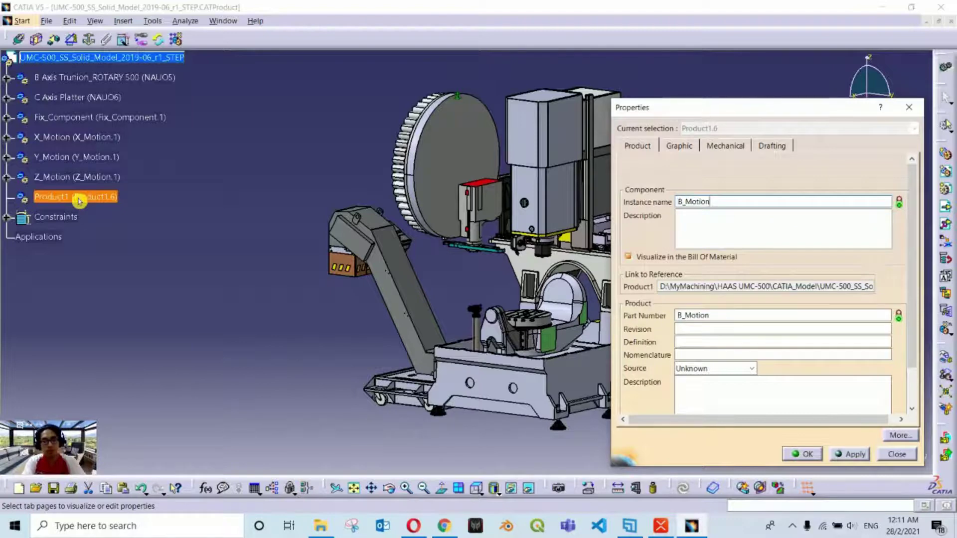
text(.1)
key(Return)
click(94, 78)
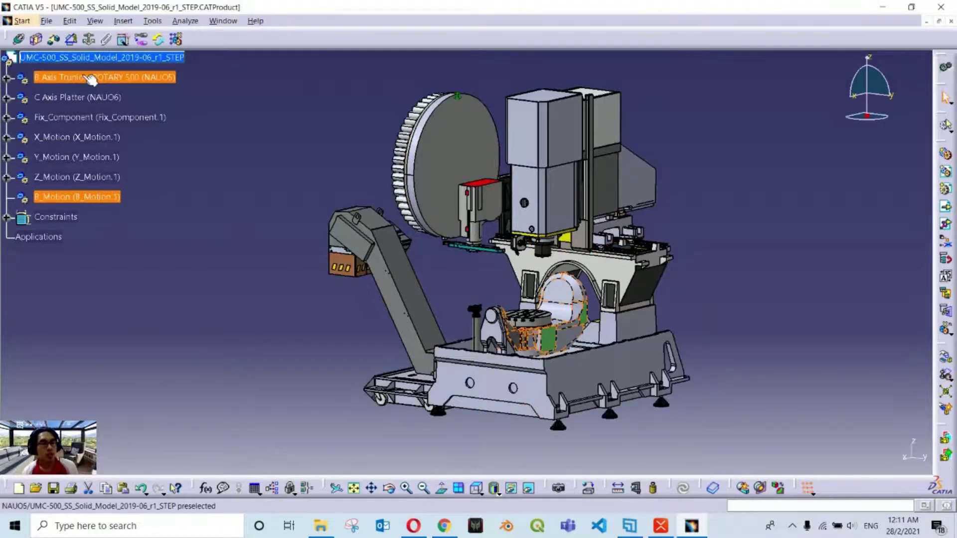
drag(95, 77, 70, 195)
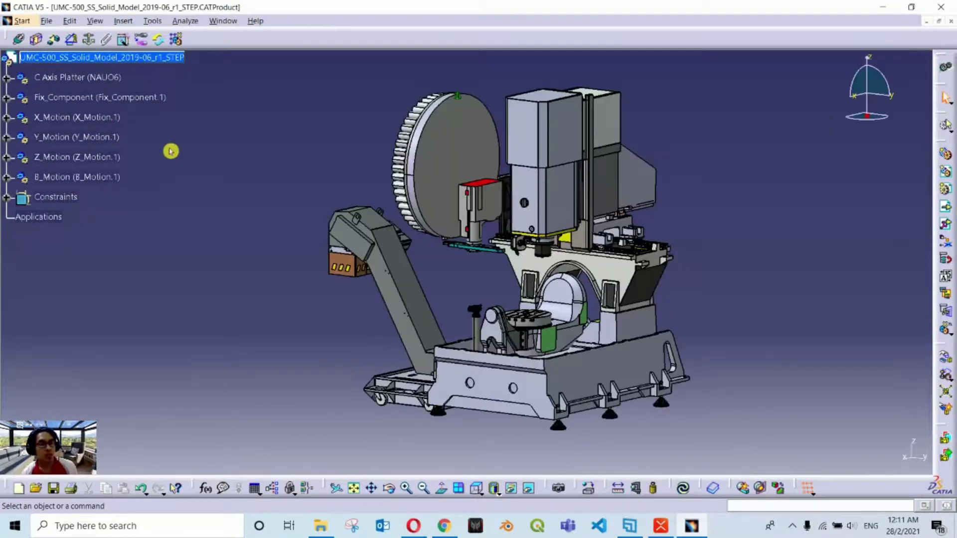
Add a new component to the UMC-500 root assembly, following B_Motion.
right_click(96, 63)
click(152, 275)
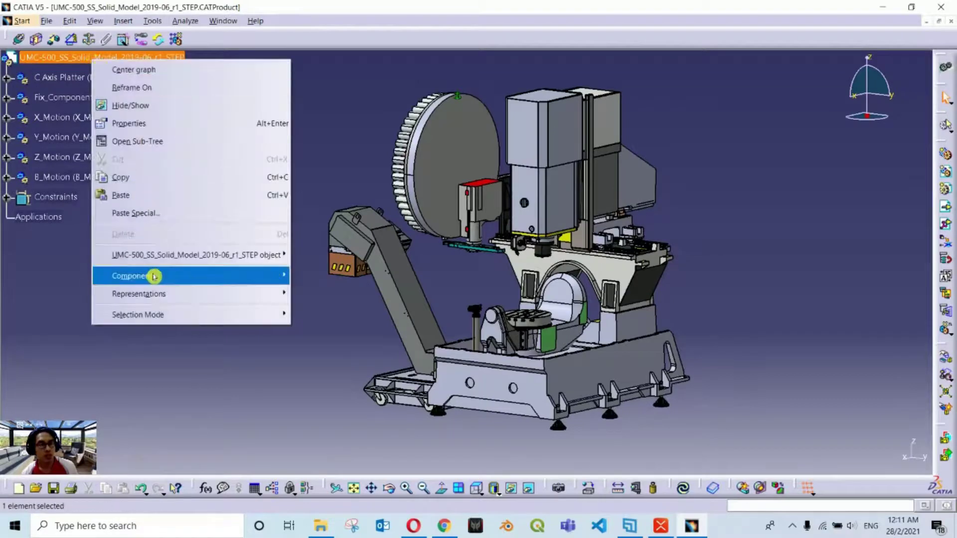
click(358, 278)
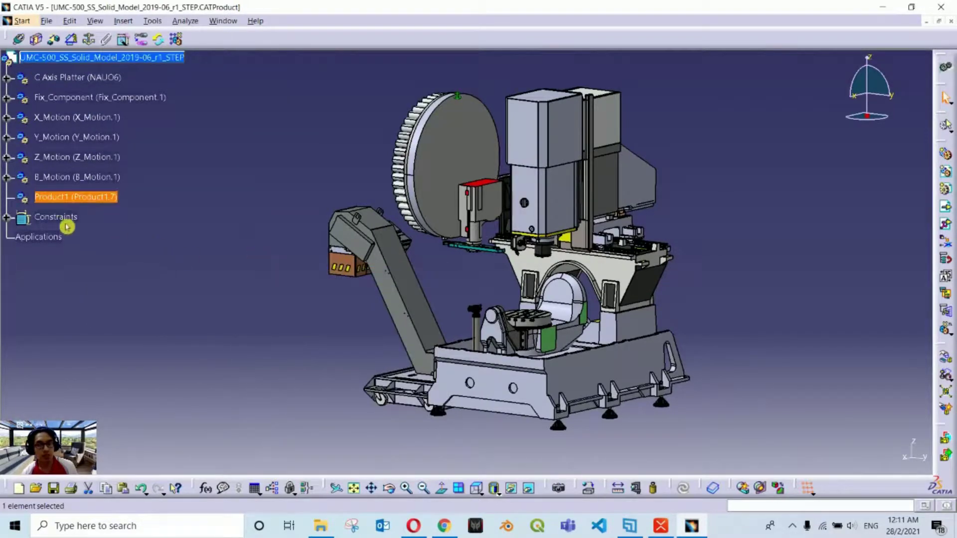
Rename the component following B_Motion as C_Motion with instance name C_Motion.1, and move the C Axis Platter product into it.
key(alt+Return)
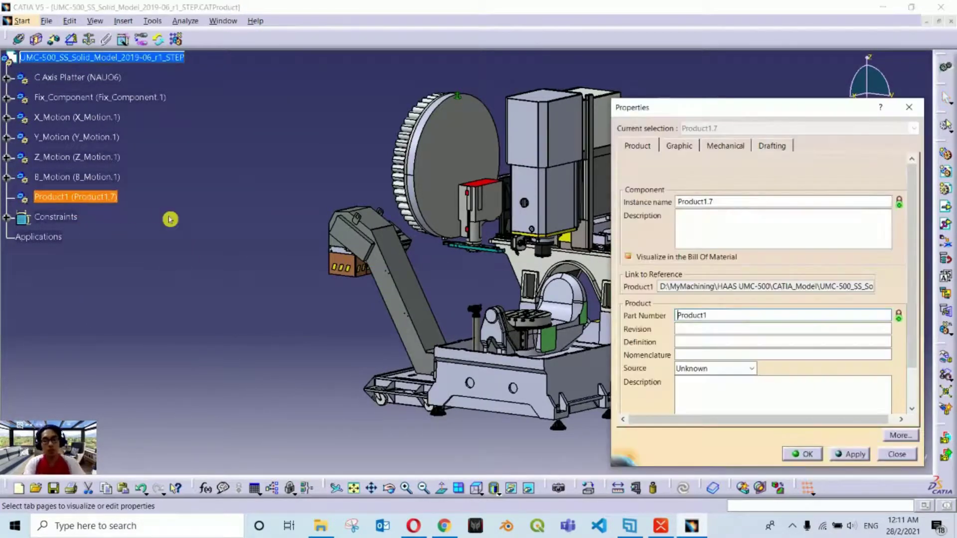
text(C_Motion)
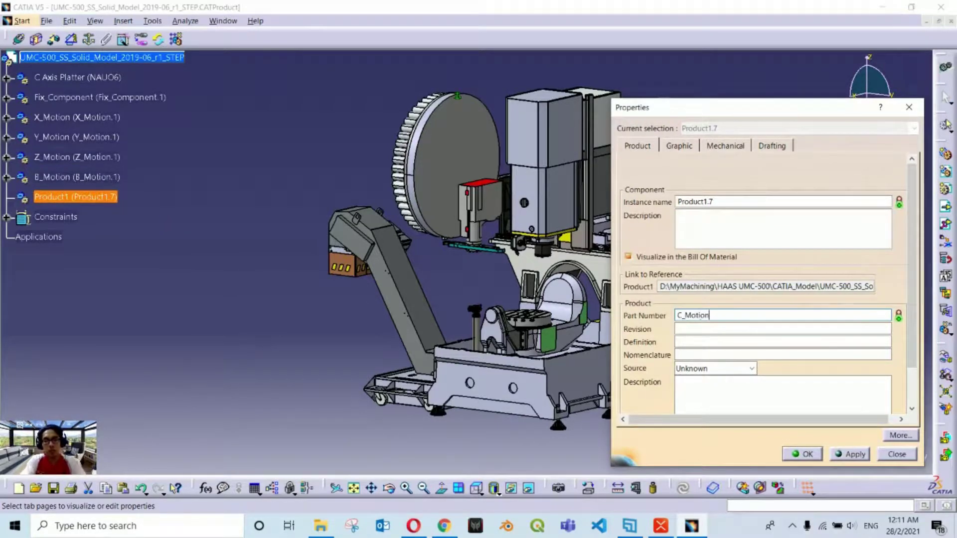
key(ctrl+a)
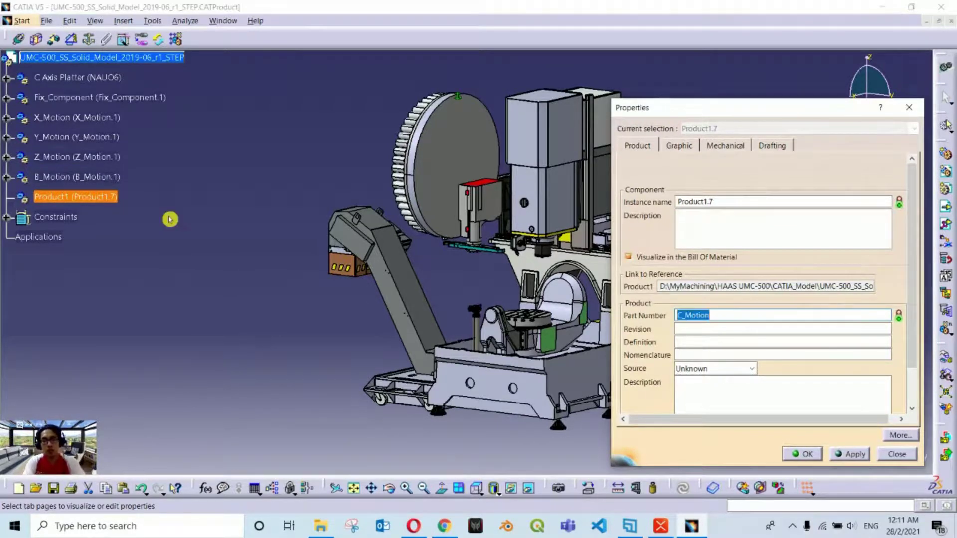
key(shift+Tab)
key(ctrl+a)
key(ctrl+v)
key(Return)
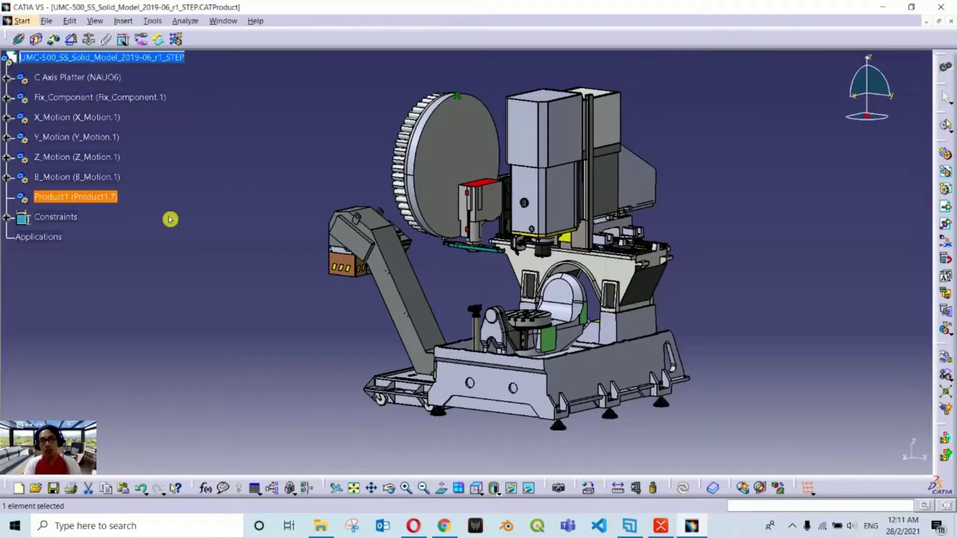
click(163, 186)
drag(72, 78, 85, 197)
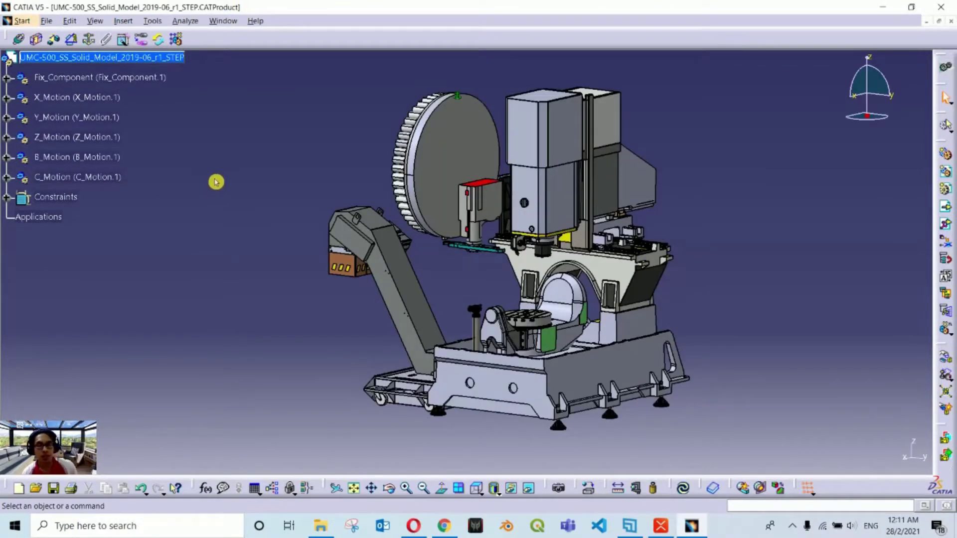